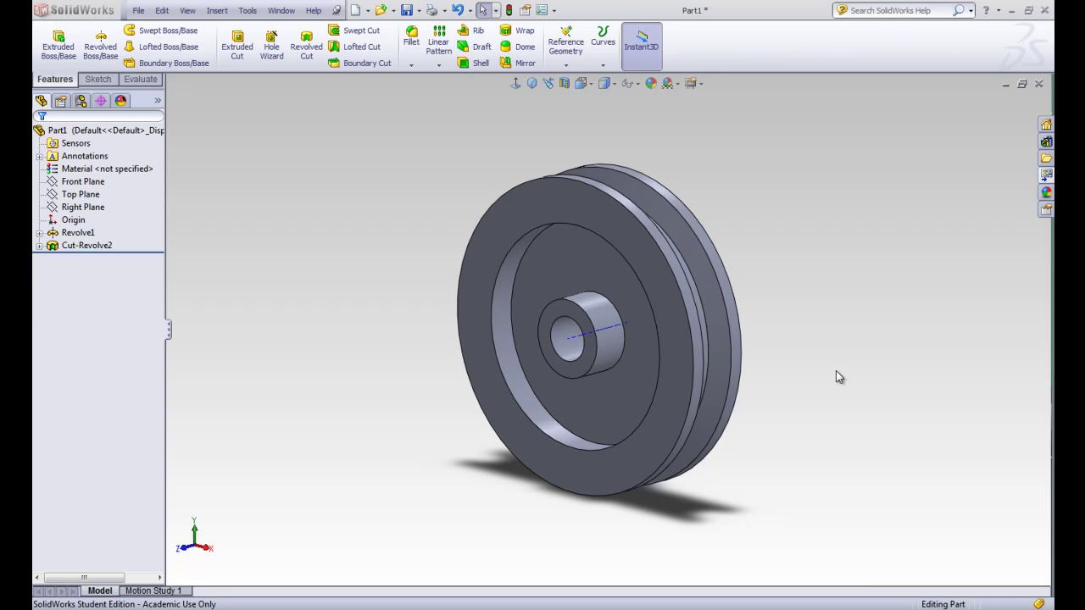
Launch the Fillet tool on the pulley, with a 0.10in constant radius by default
click(410, 42)
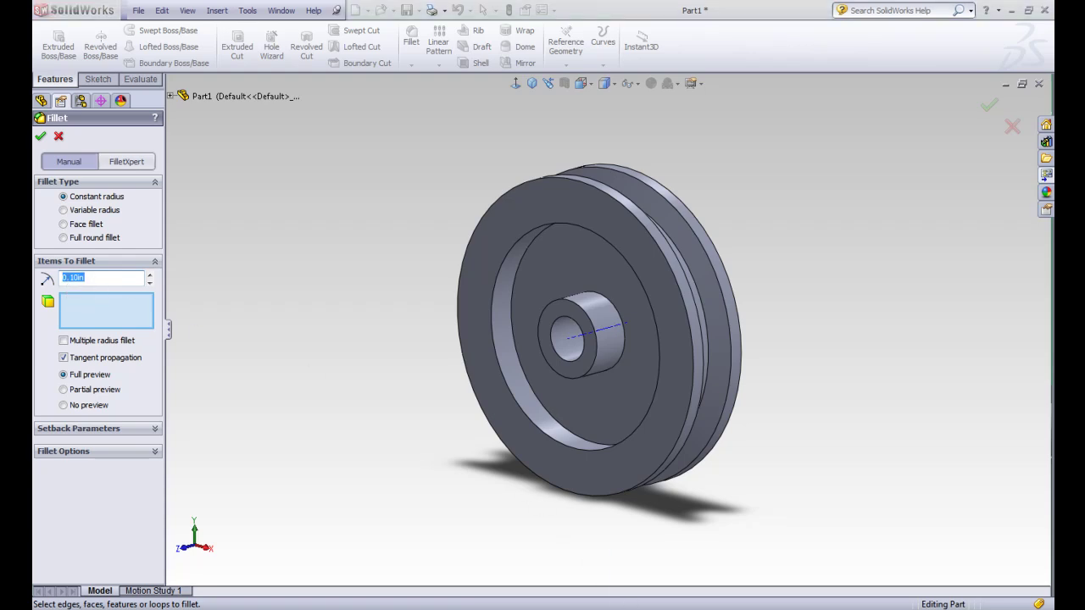
Bring up Pulley.PDF to read the 4x R.250 fillet callout in Section A-A
click(702, 563)
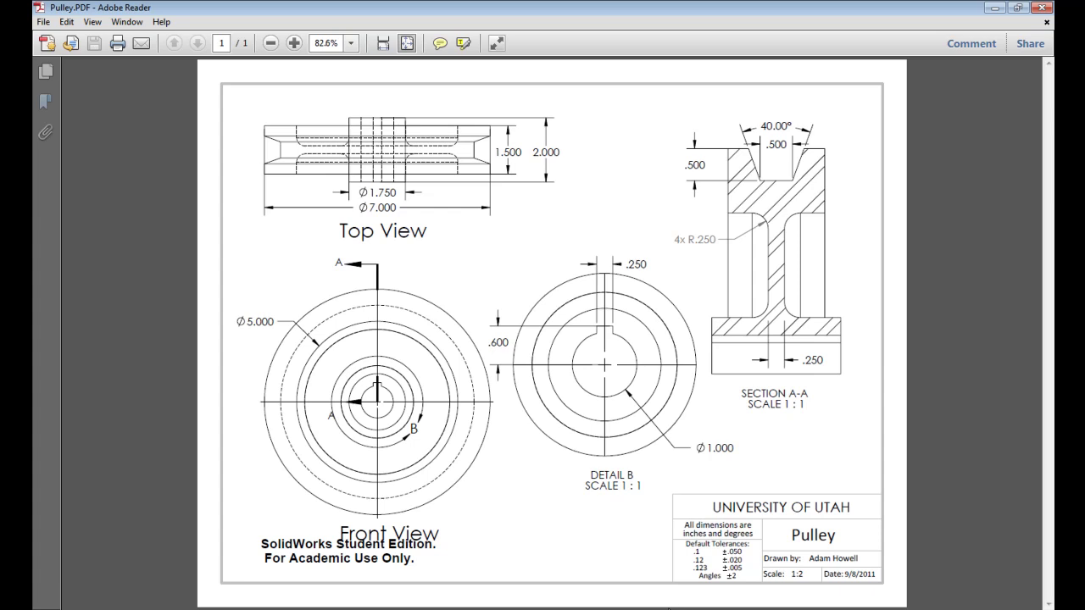
Set the fillet radius to 0.25in and pick the front web-to-rim and hub edges
click(652, 590)
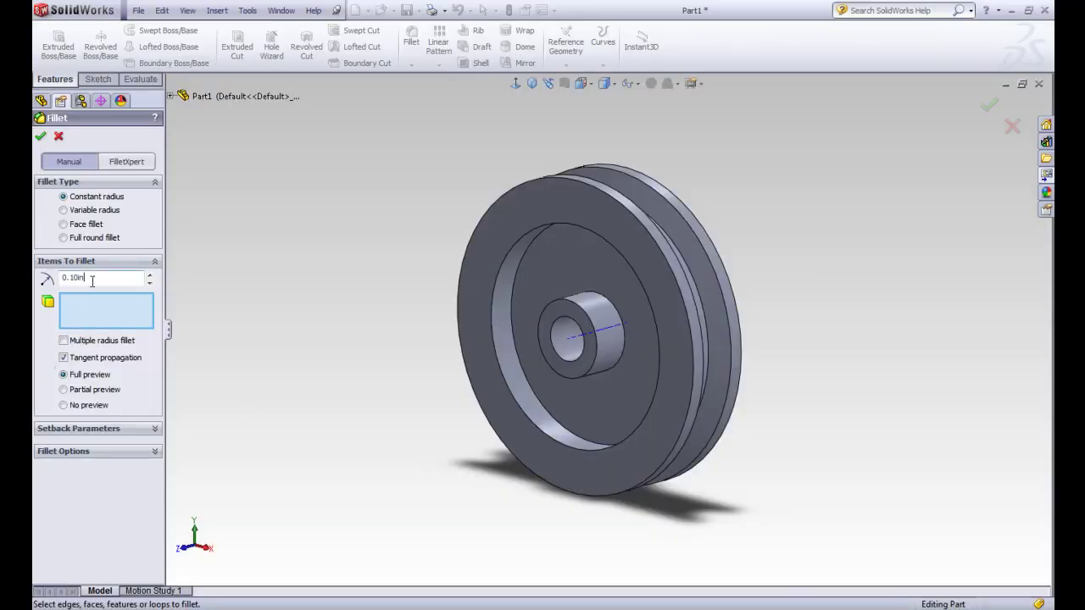
key(BackSpace)
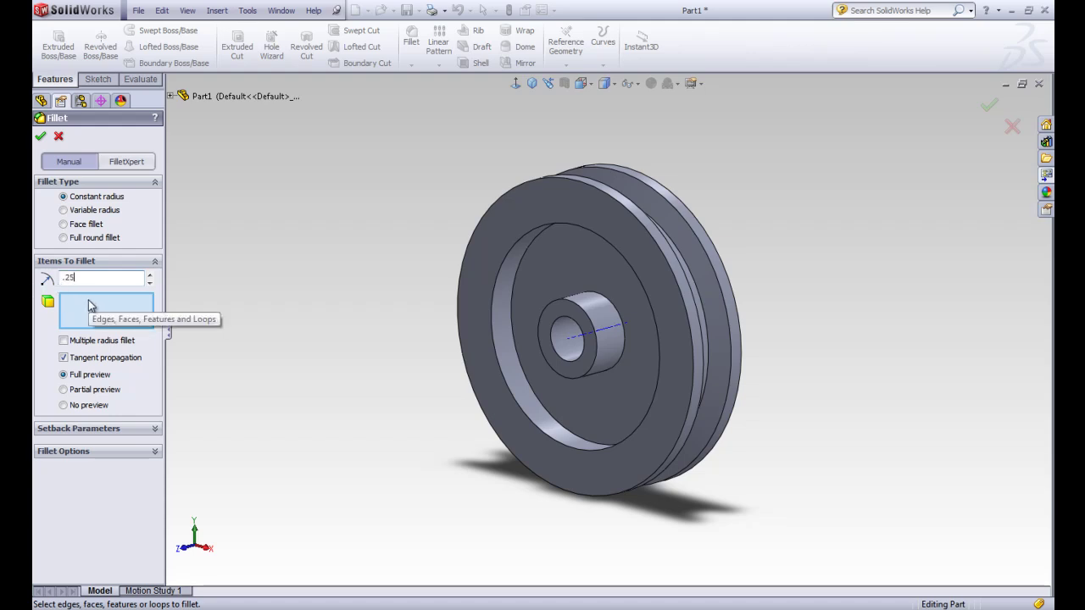
click(89, 302)
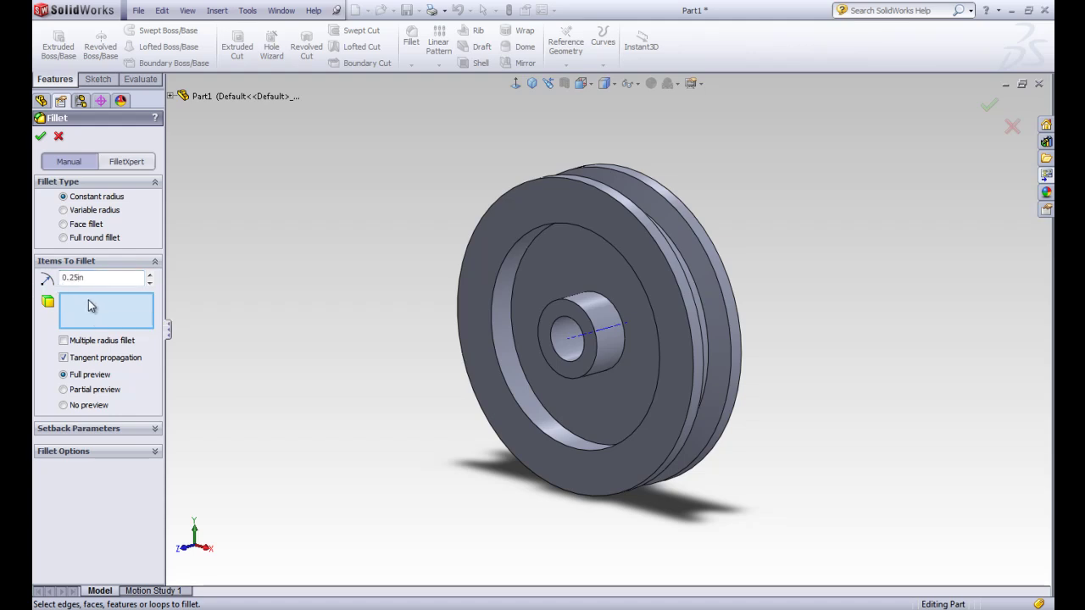
click(514, 292)
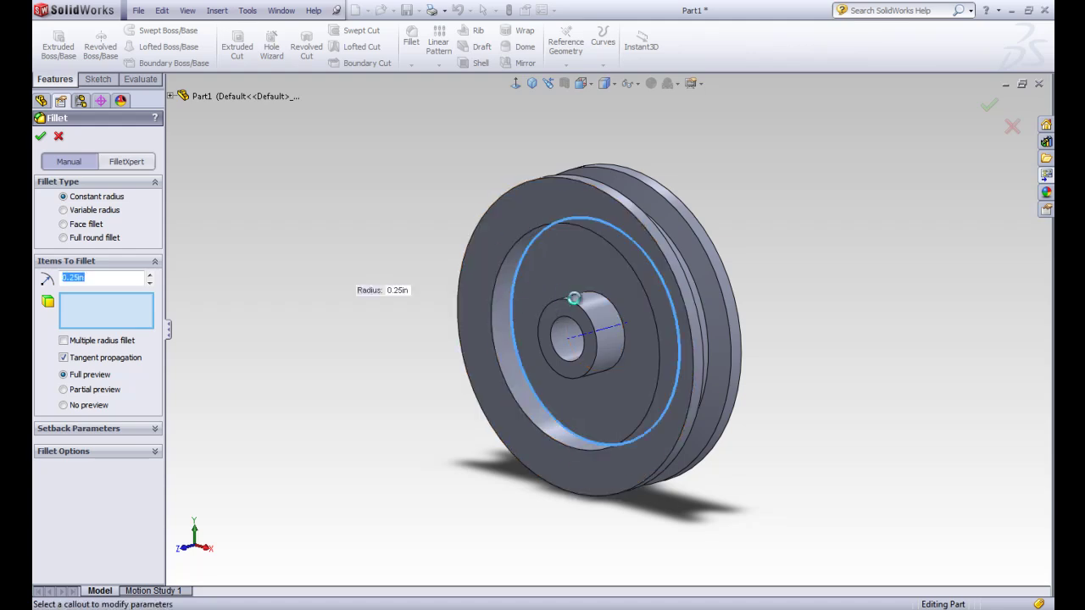
click(614, 314)
Add the back-face rim and hub edges and apply the four-edge Fillet1
middle_click(765, 280)
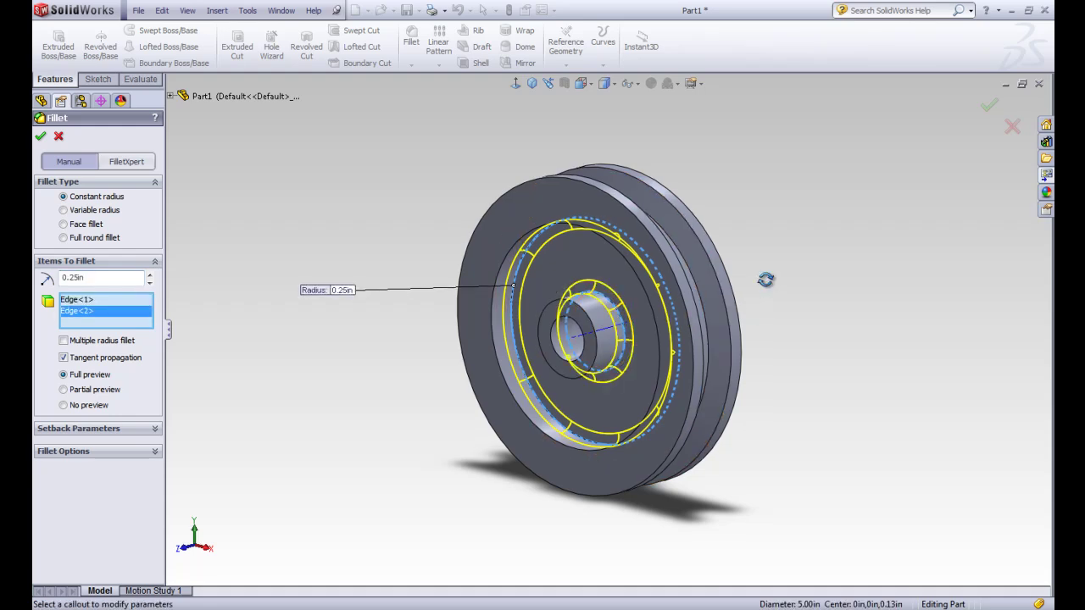
middle_drag(766, 280, 664, 320)
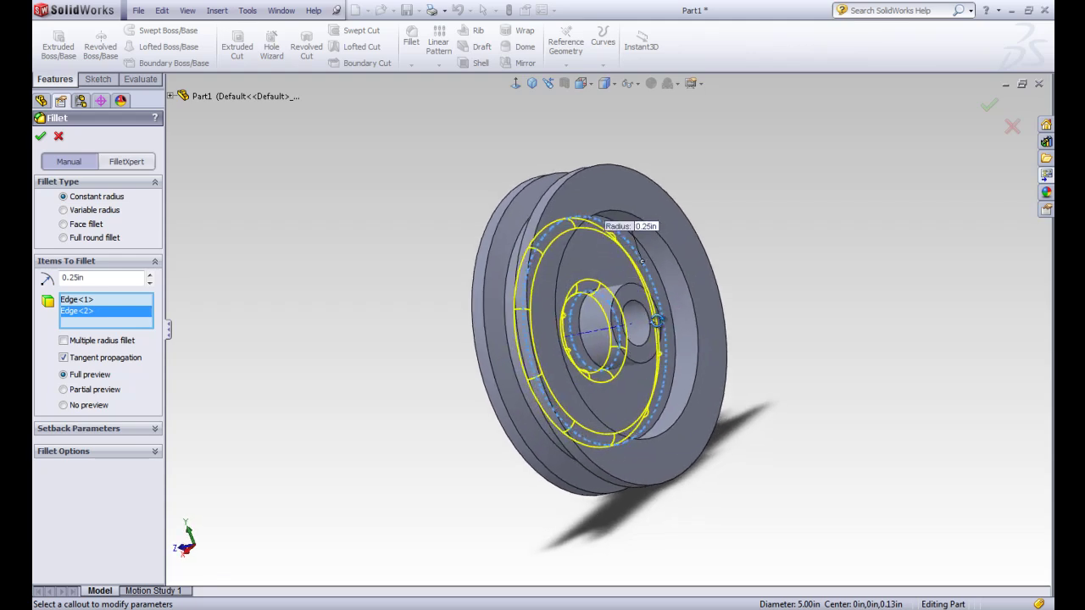
click(649, 261)
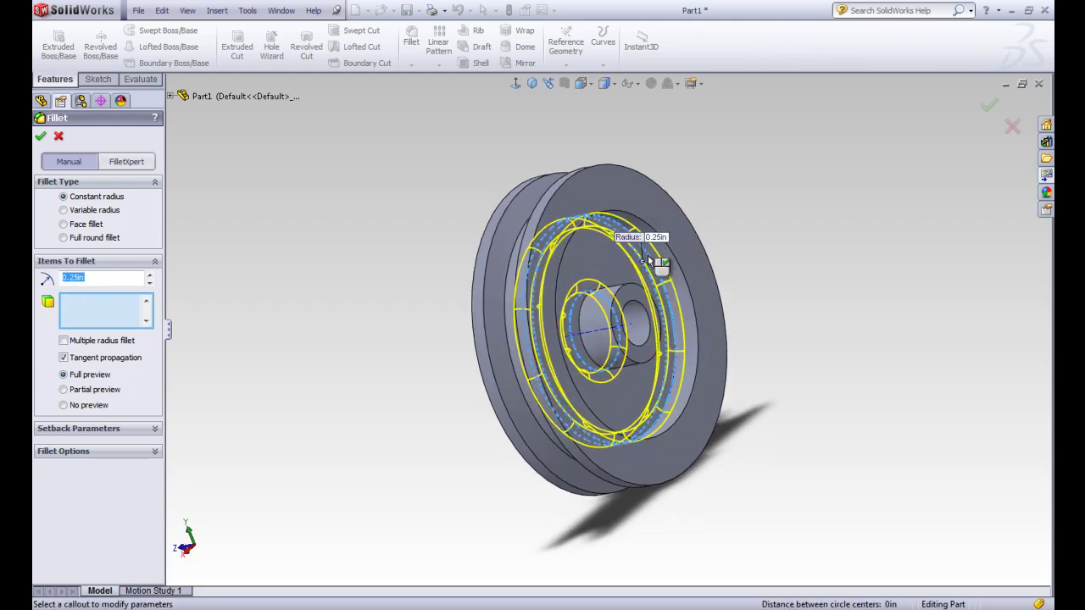
click(584, 313)
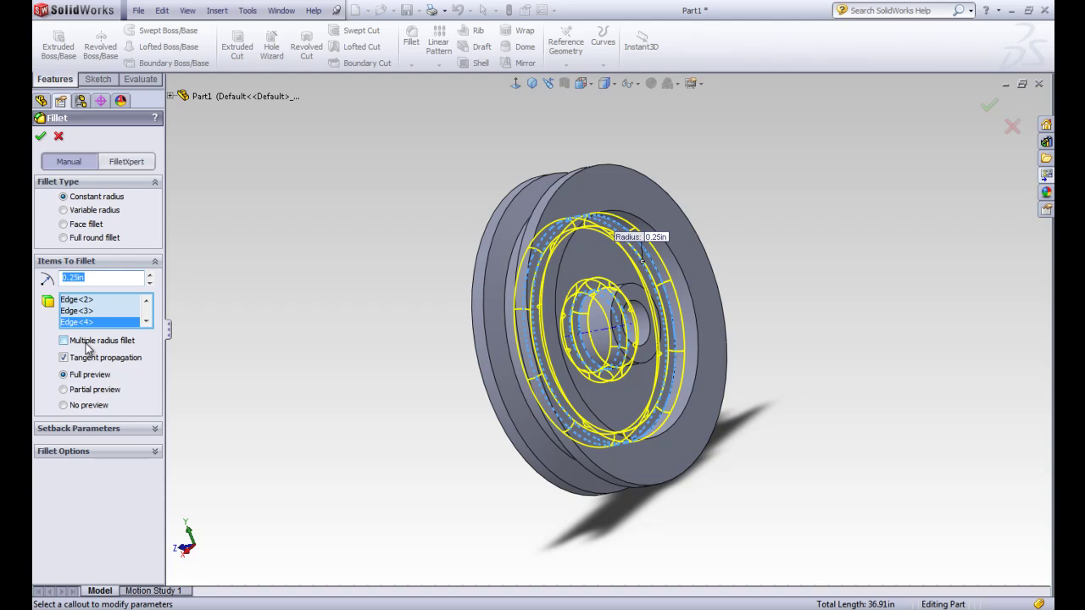
click(40, 138)
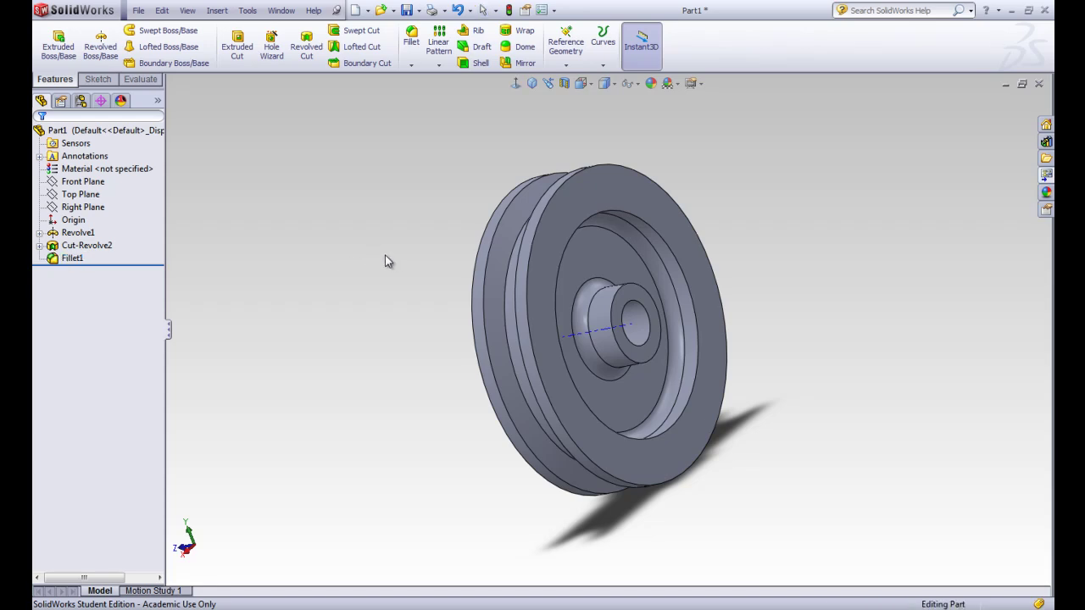
Inspect Fillet1 and Cut-Revolve2, then undo Fillet1 to restore the unrounded web edges
middle_drag(385, 256, 492, 257)
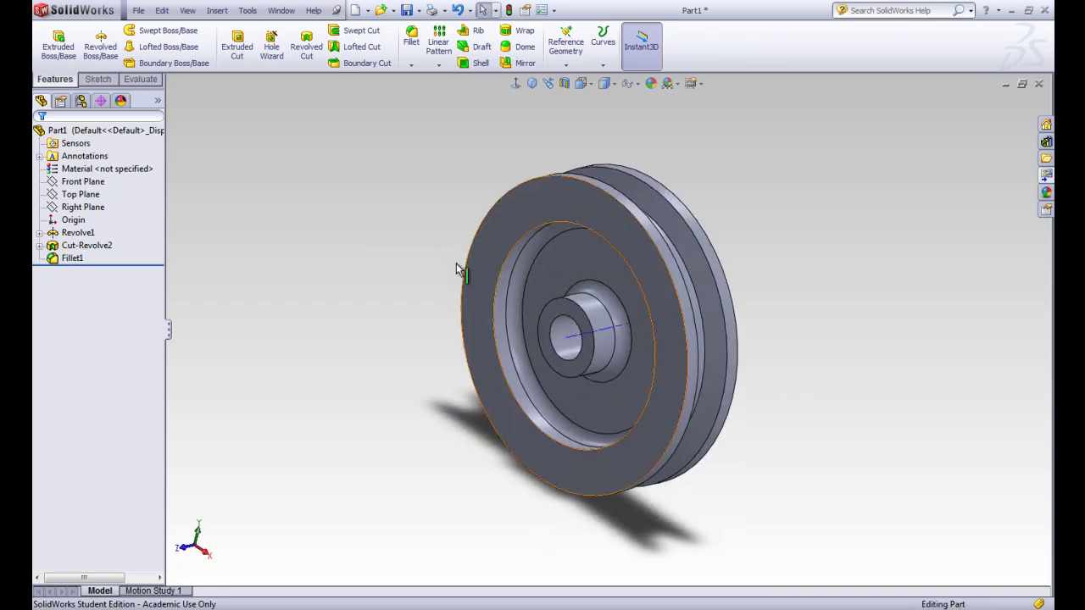
click(77, 261)
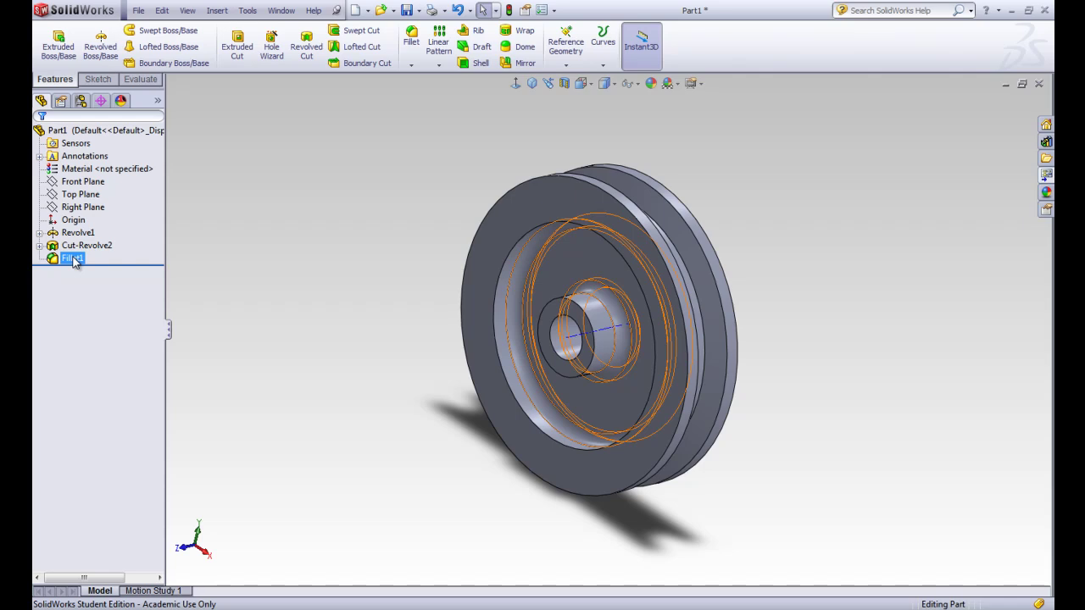
click(81, 246)
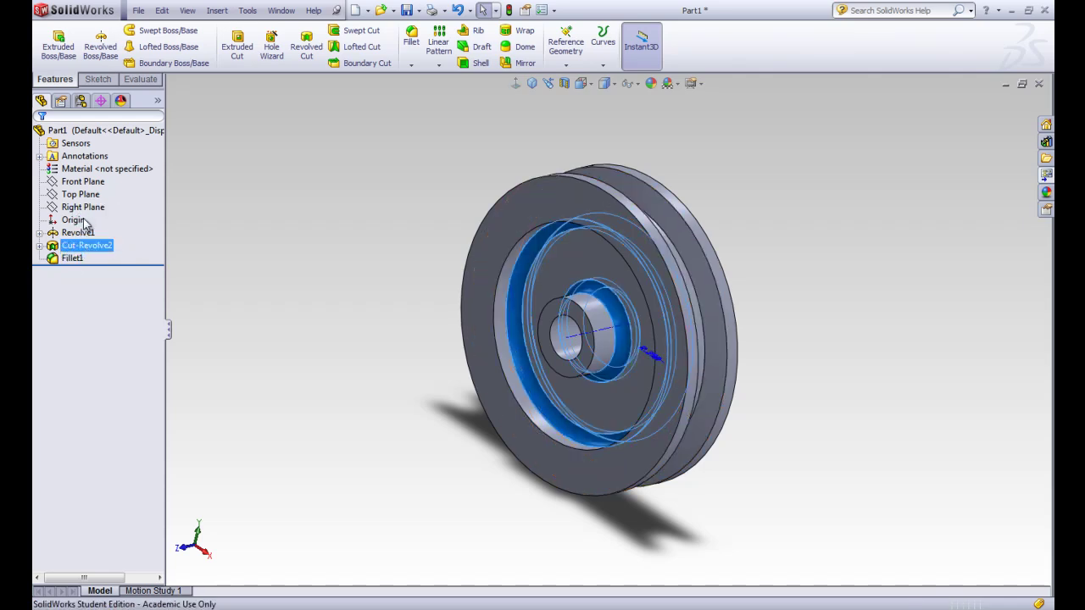
click(72, 258)
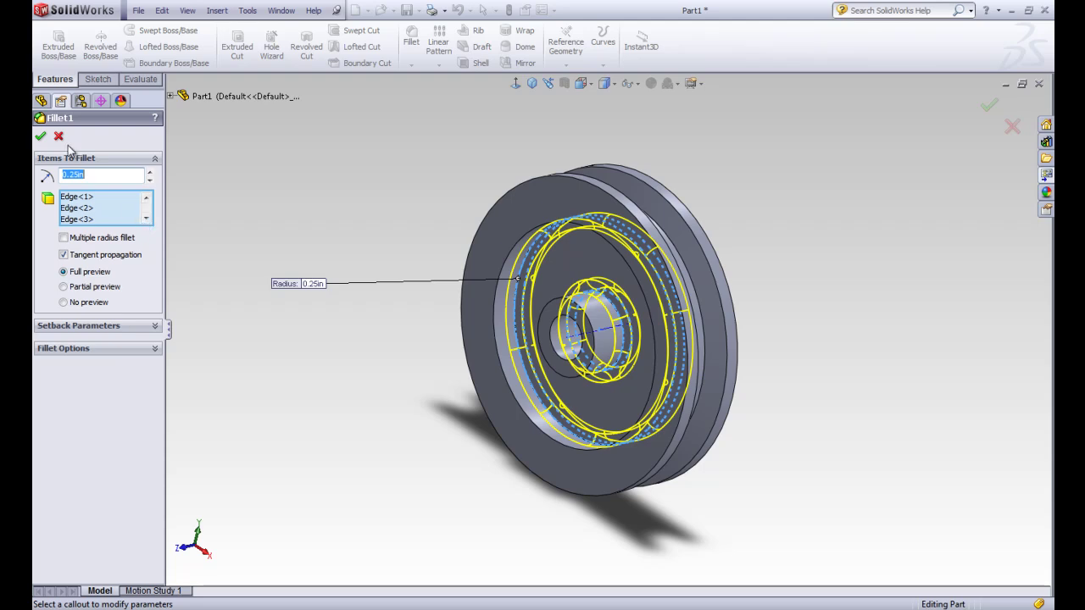
key(Return)
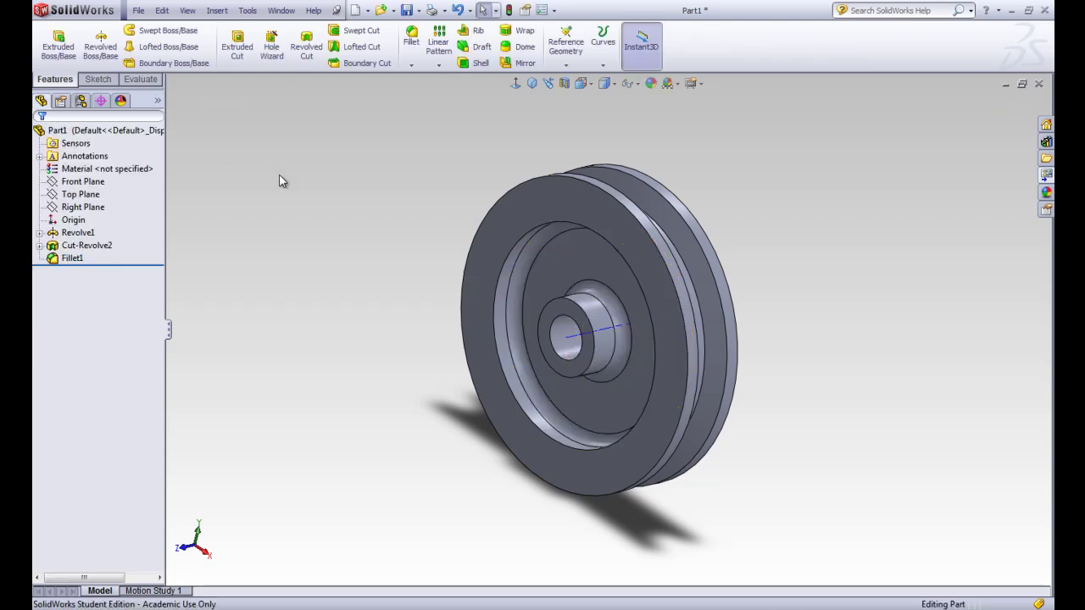
key(shift+Left)
key(ctrl+z)
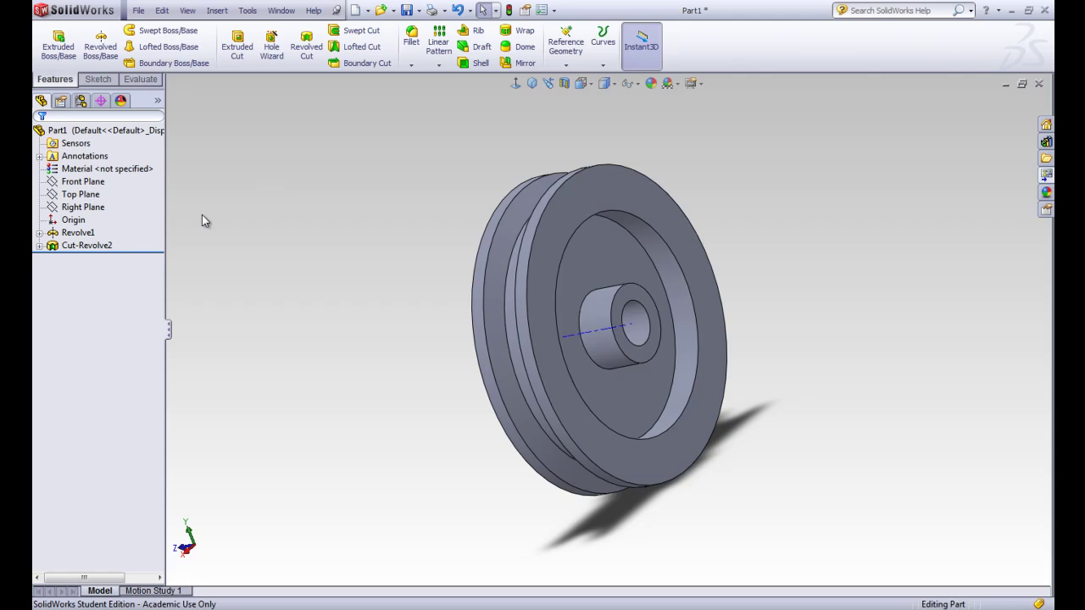
Fillet the back face's web-to-rim and hub base edges as Fillet2
click(415, 45)
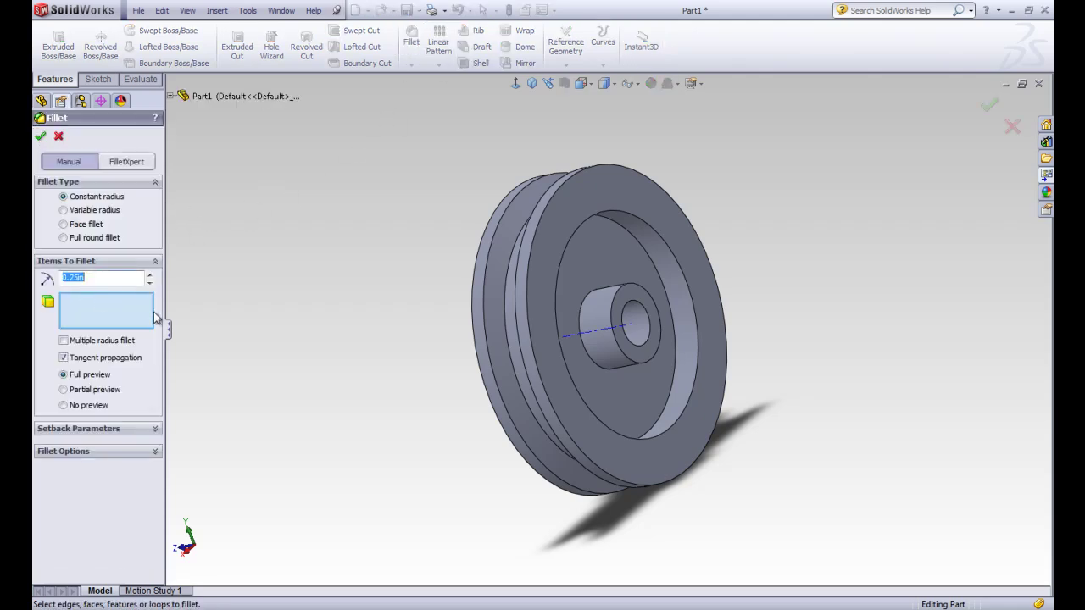
click(642, 247)
click(585, 322)
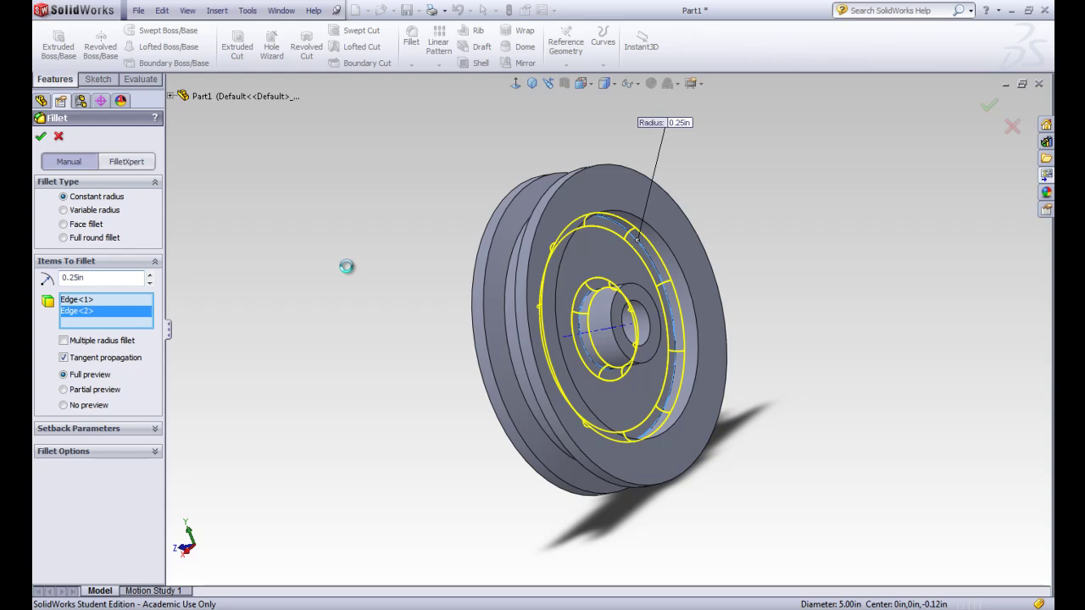
key(Return)
Start a second fillet on the front face's web-to-rim and hub base edges
middle_drag(347, 264, 449, 279)
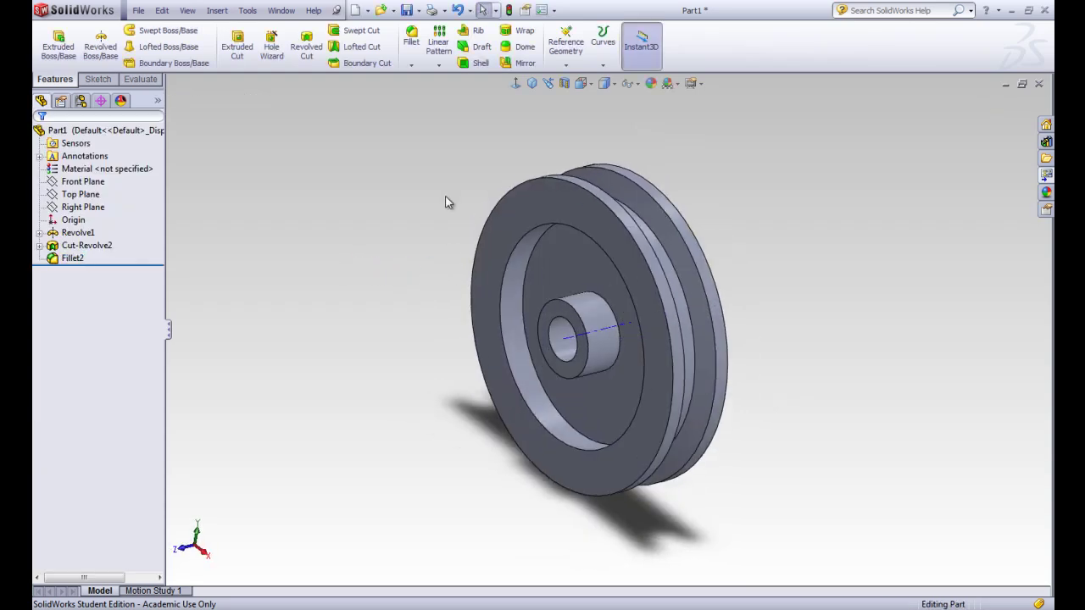
click(411, 38)
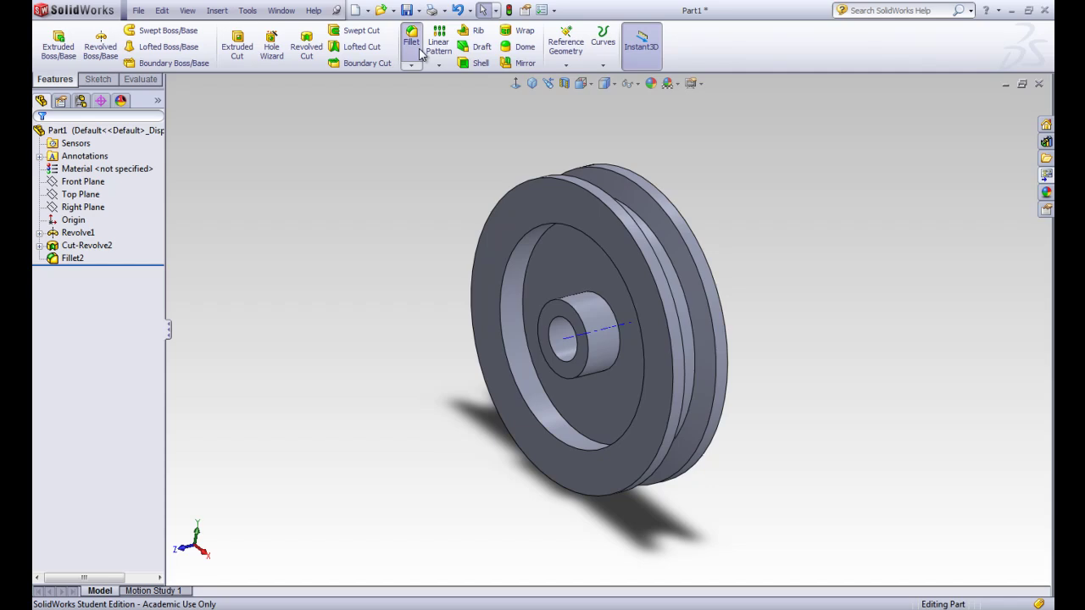
click(532, 265)
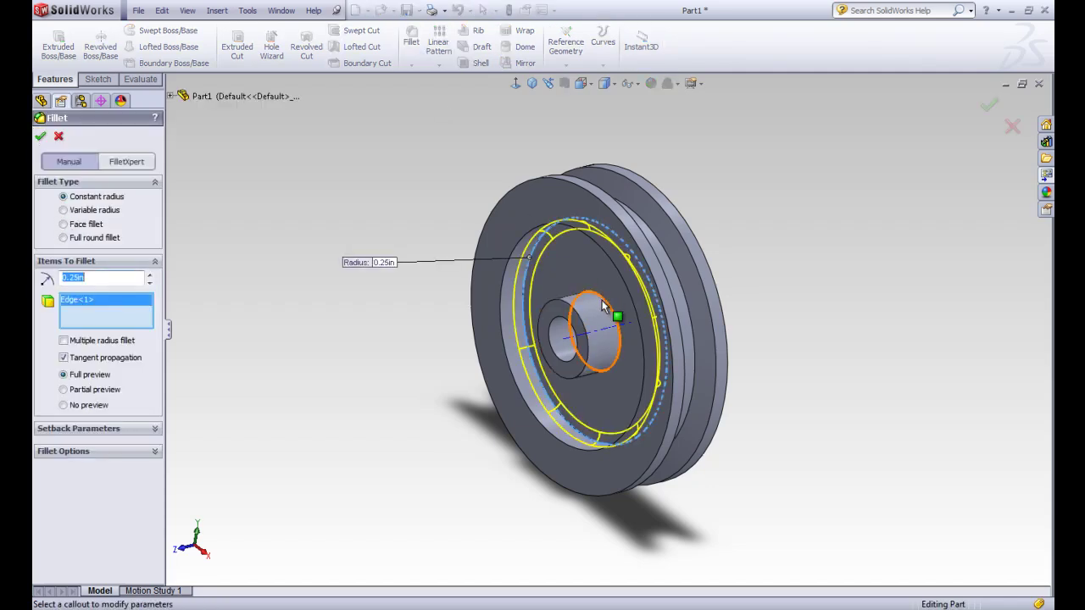
click(603, 303)
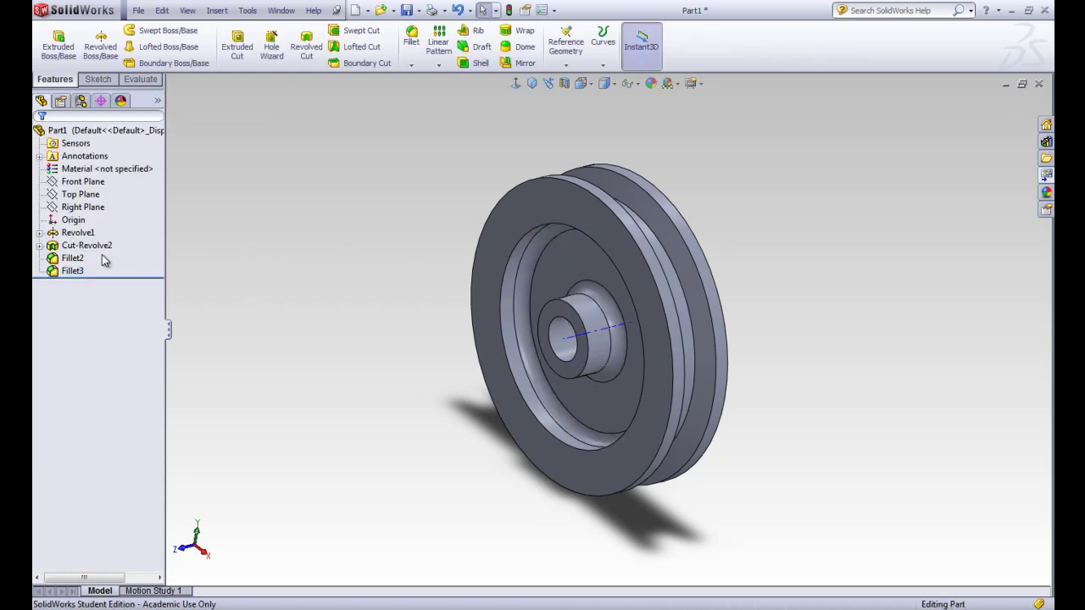
Confirm the front-face fillet and compare the edges of Fillet2 and Fillet3
click(73, 259)
click(78, 272)
click(77, 263)
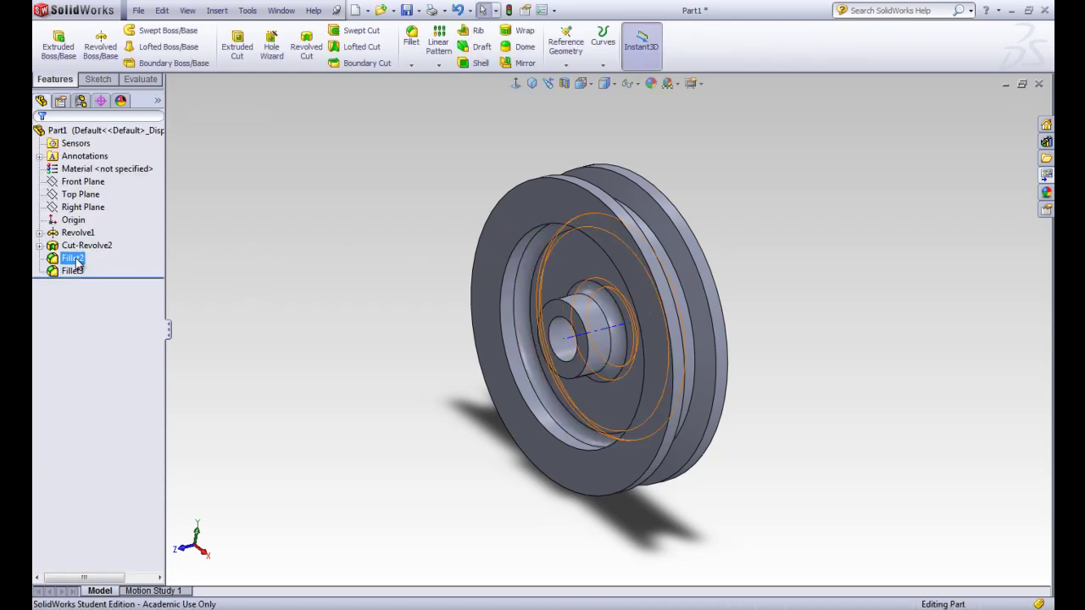
click(80, 272)
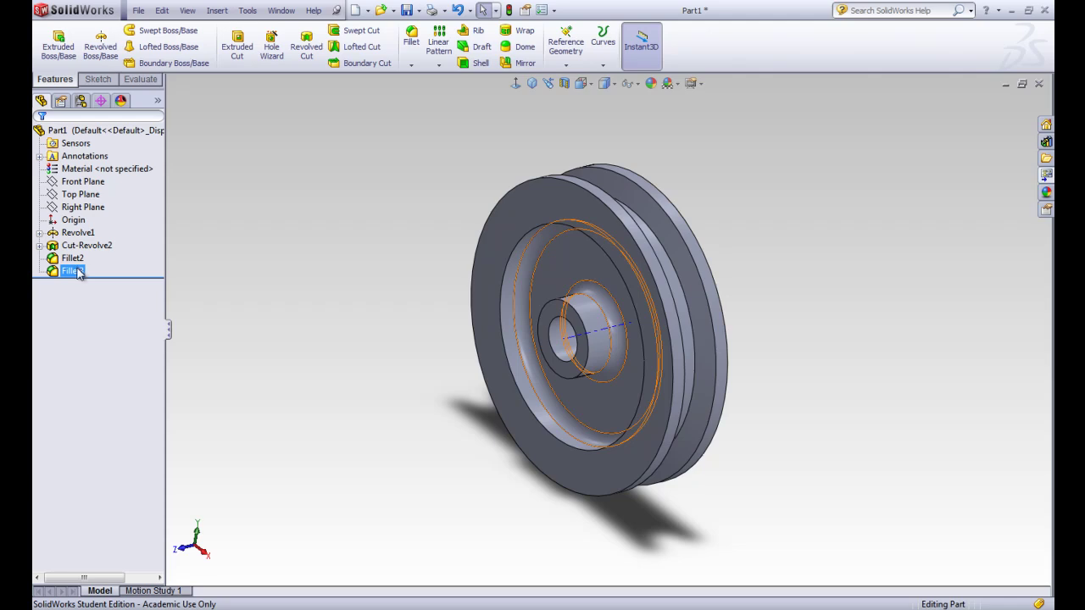
click(72, 258)
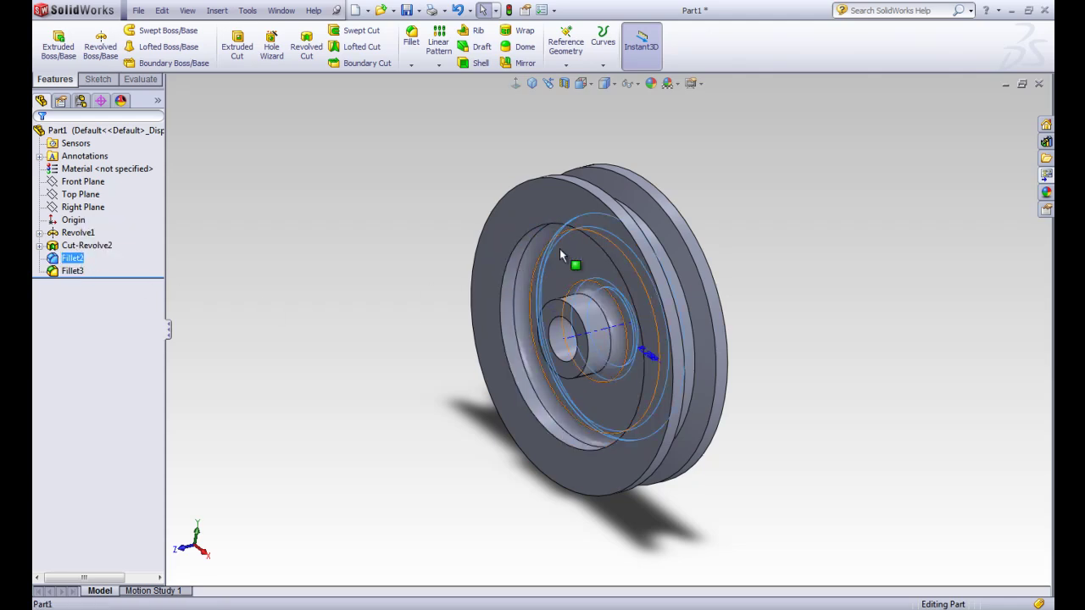
middle_drag(775, 221, 737, 227)
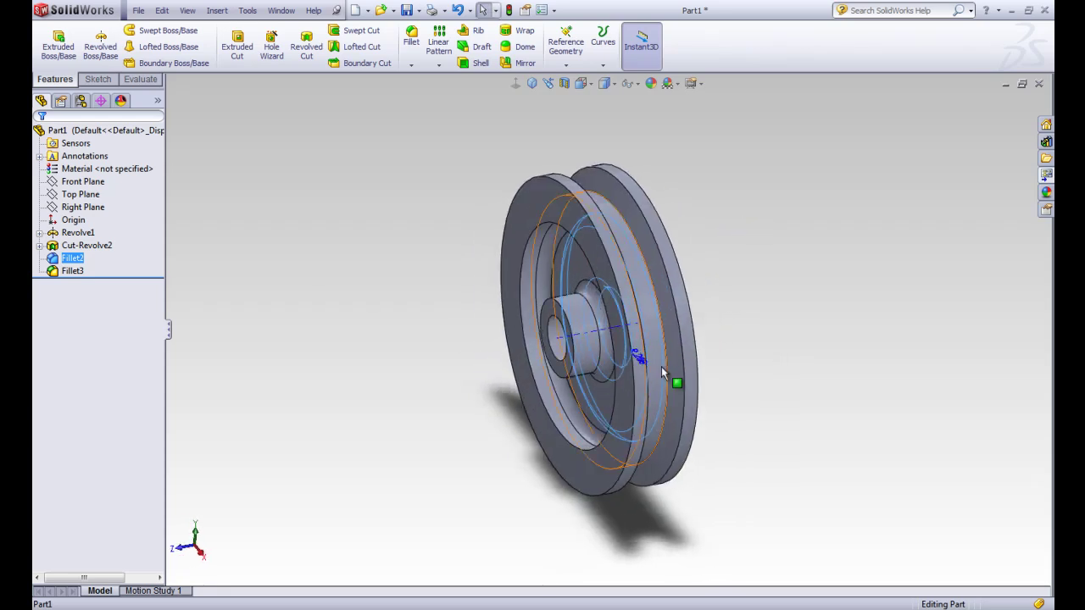
Edit Fillet2 to a 0.20 in radius and apply the change
click(82, 222)
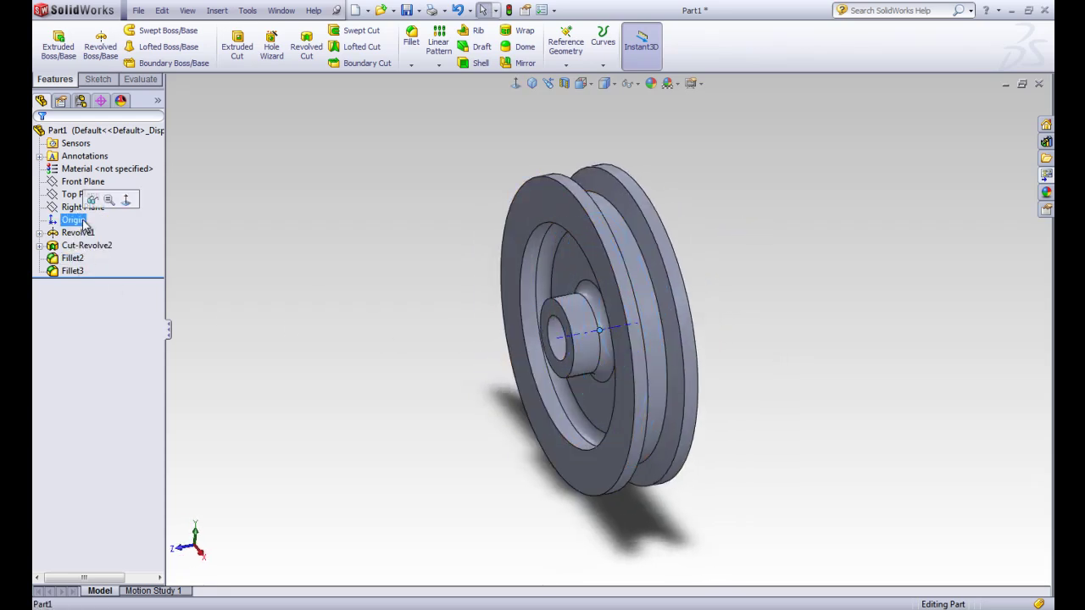
click(72, 258)
ctrl+click(86, 245)
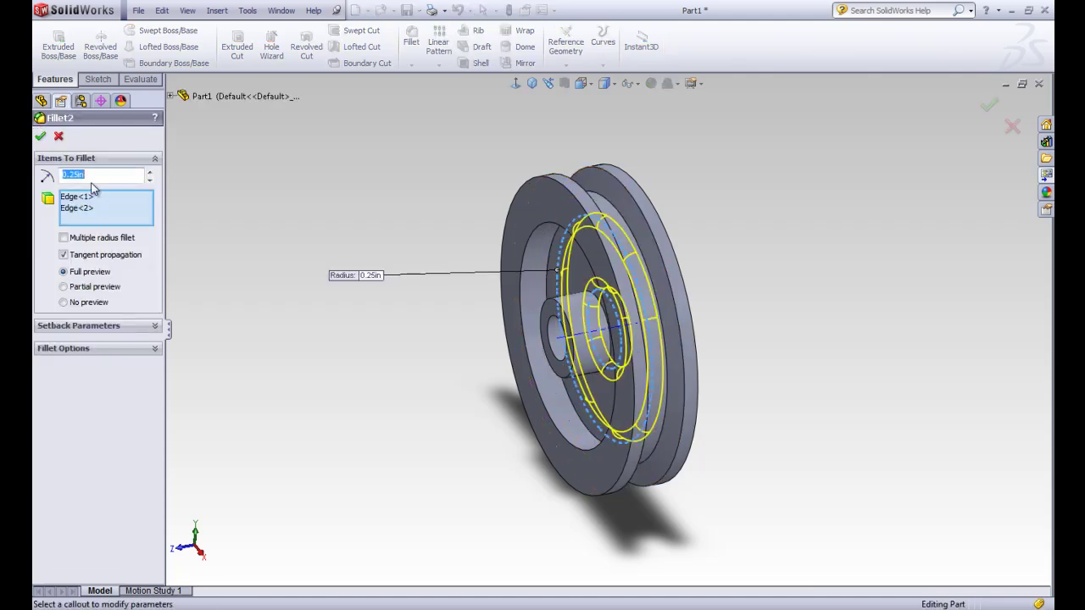
text(.2)
key(Return)
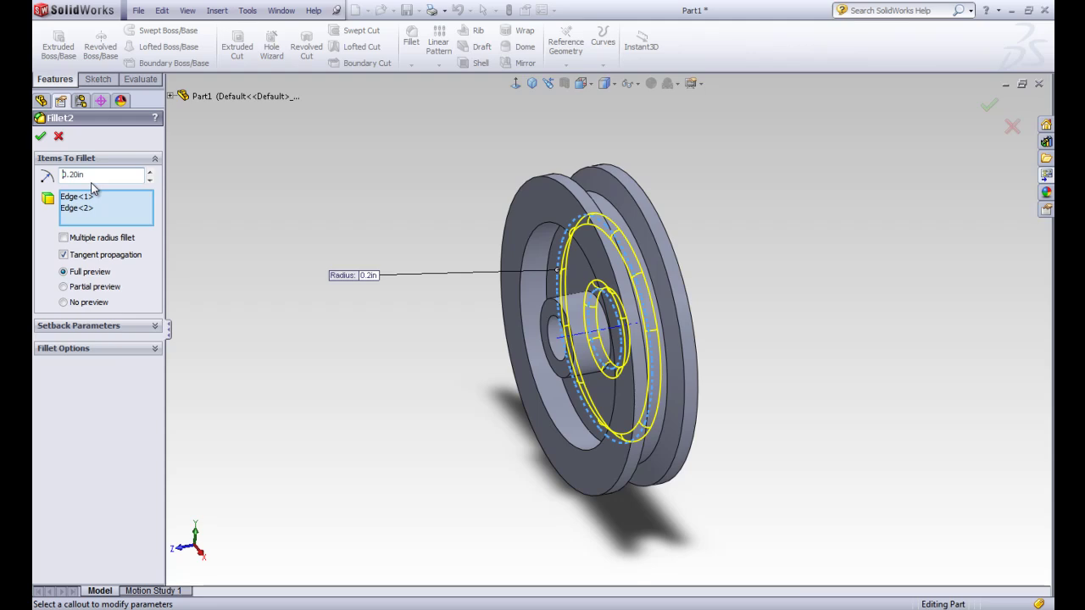
click(40, 138)
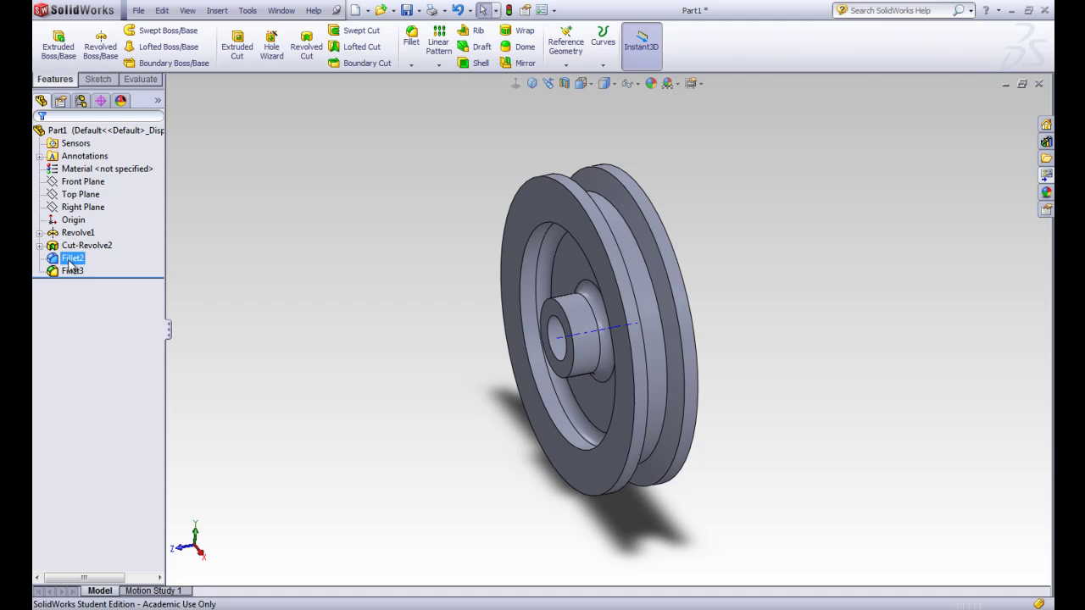
click(225, 275)
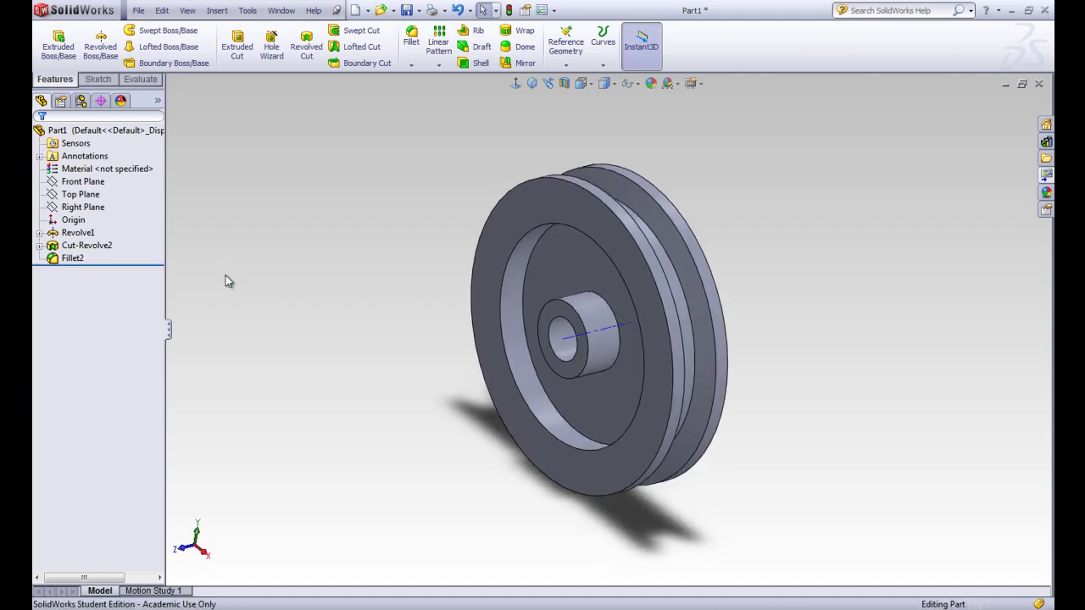
Undo Fillet2 and create one 0.25in fillet on all four rim and hub edges
key(ctrl+z)
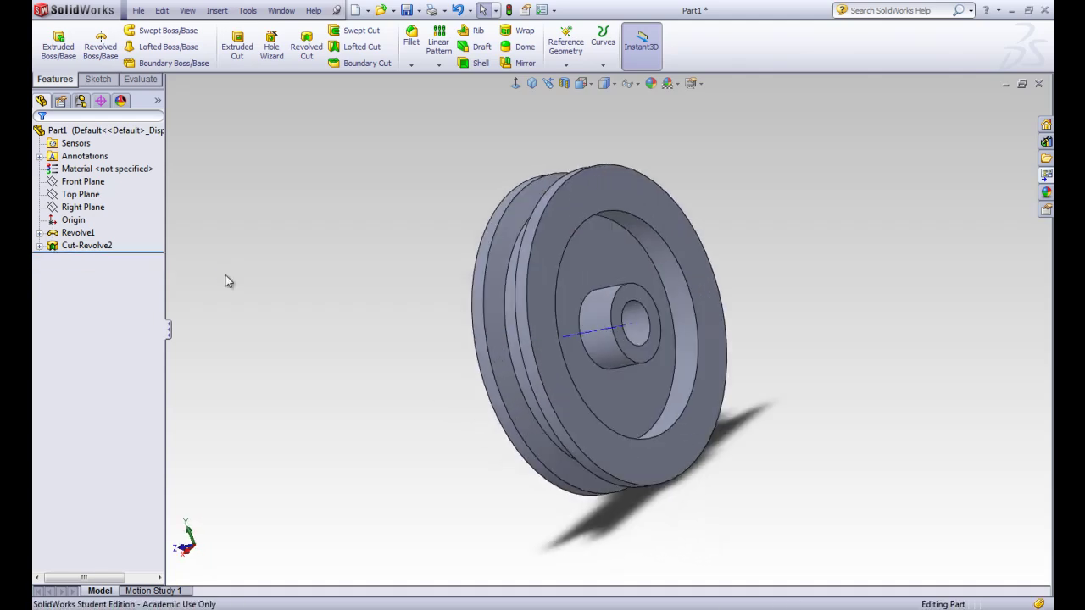
click(413, 38)
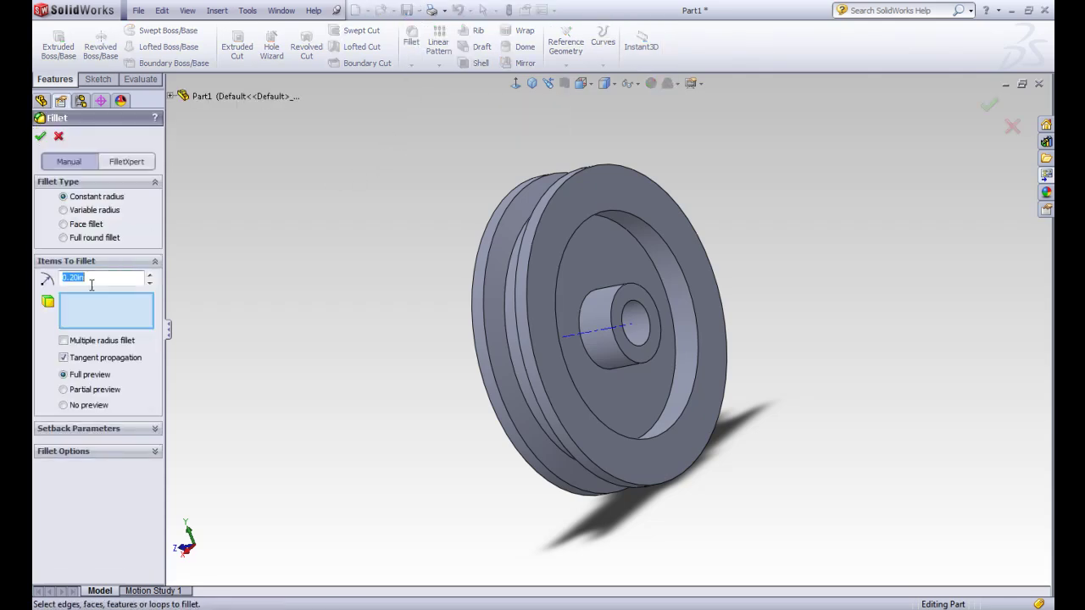
text(.)
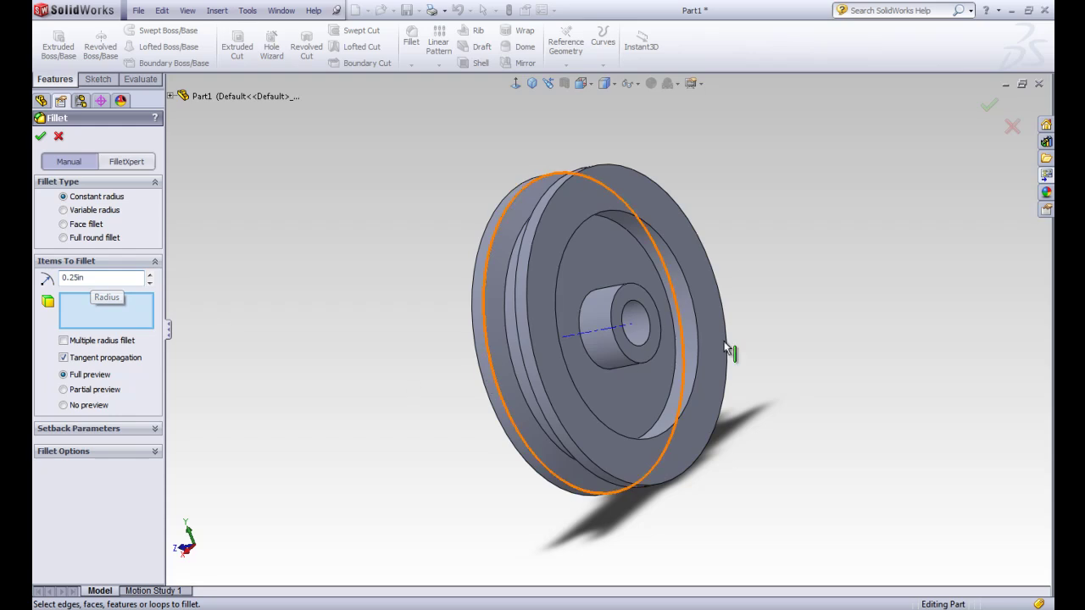
click(645, 258)
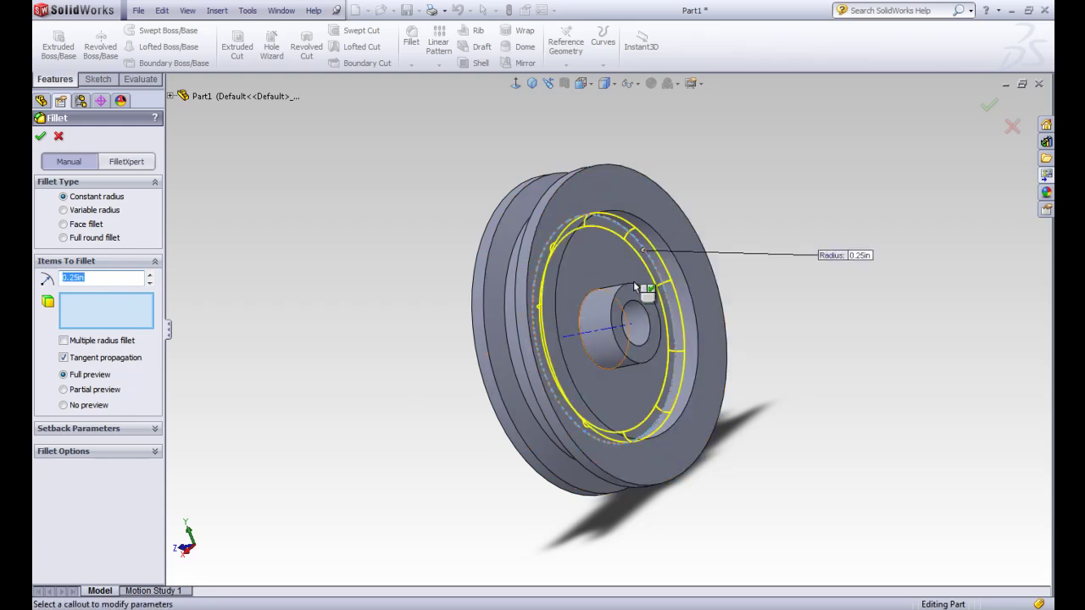
click(591, 305)
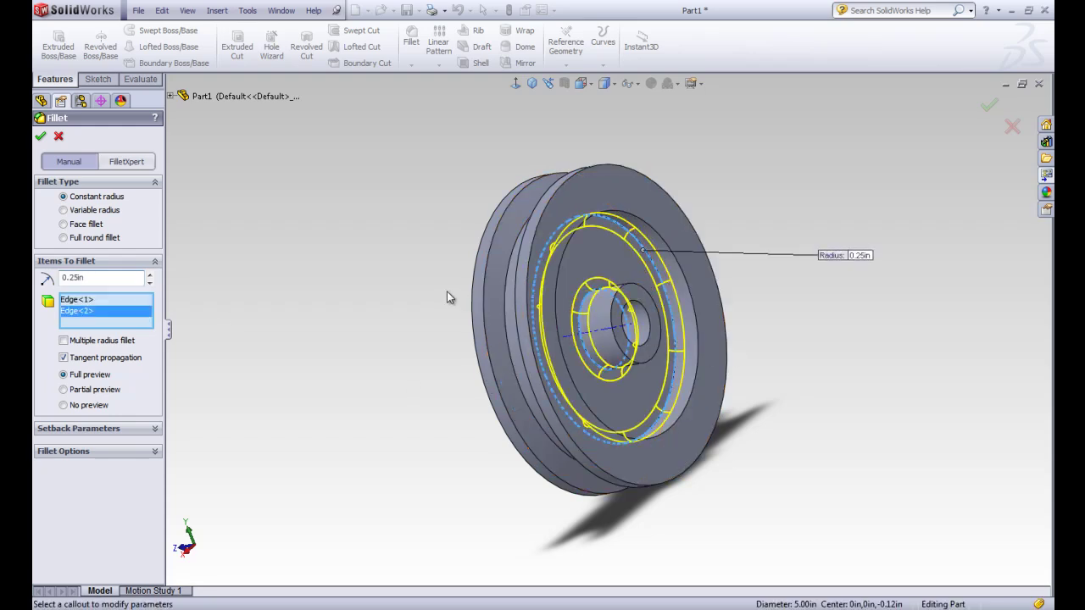
middle_drag(447, 291, 556, 276)
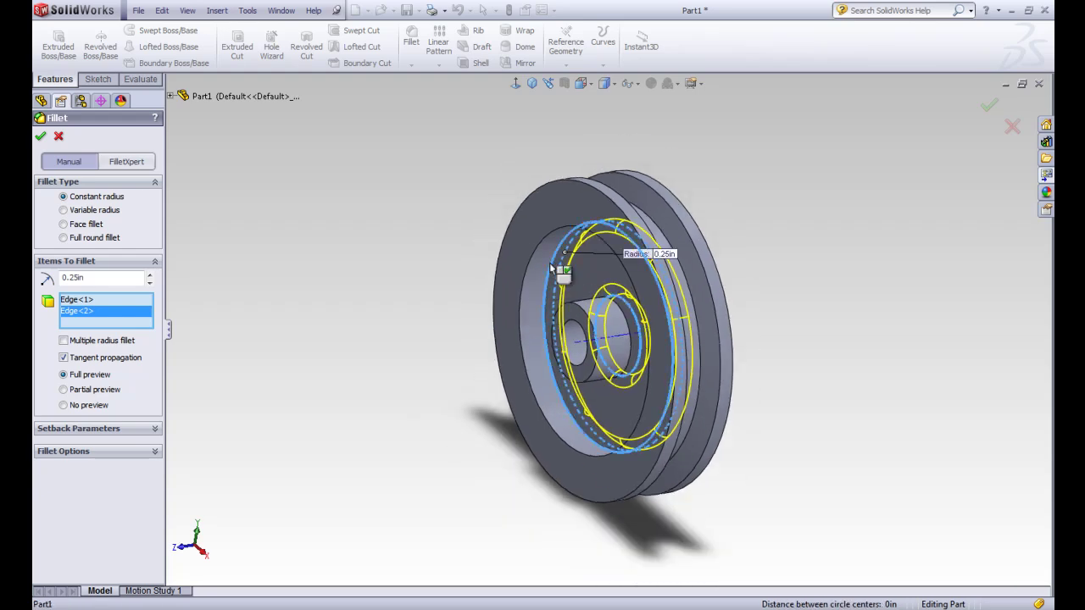
click(560, 273)
click(617, 309)
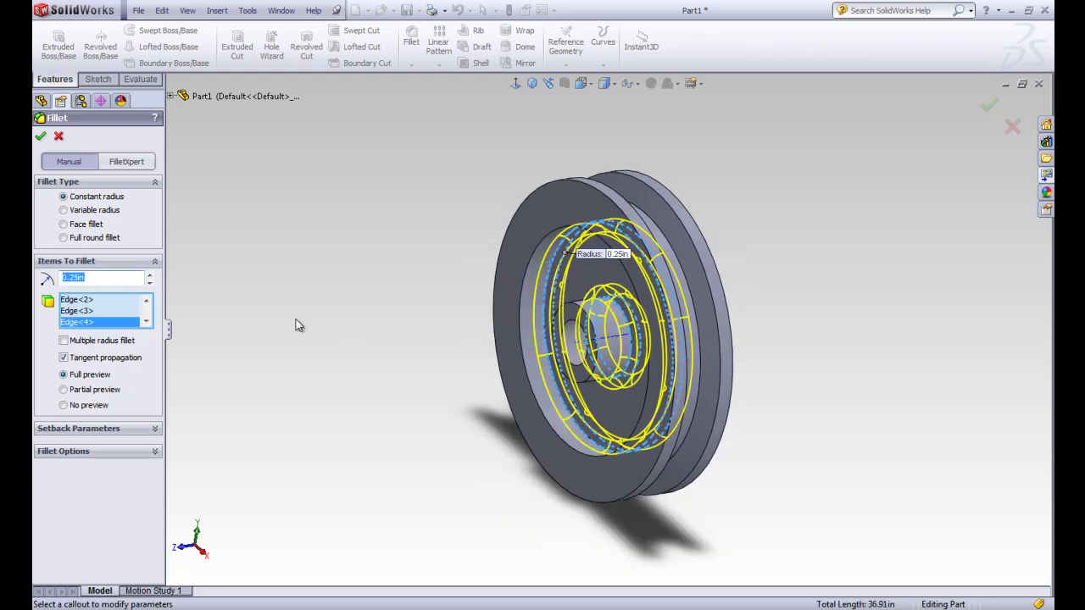
click(41, 137)
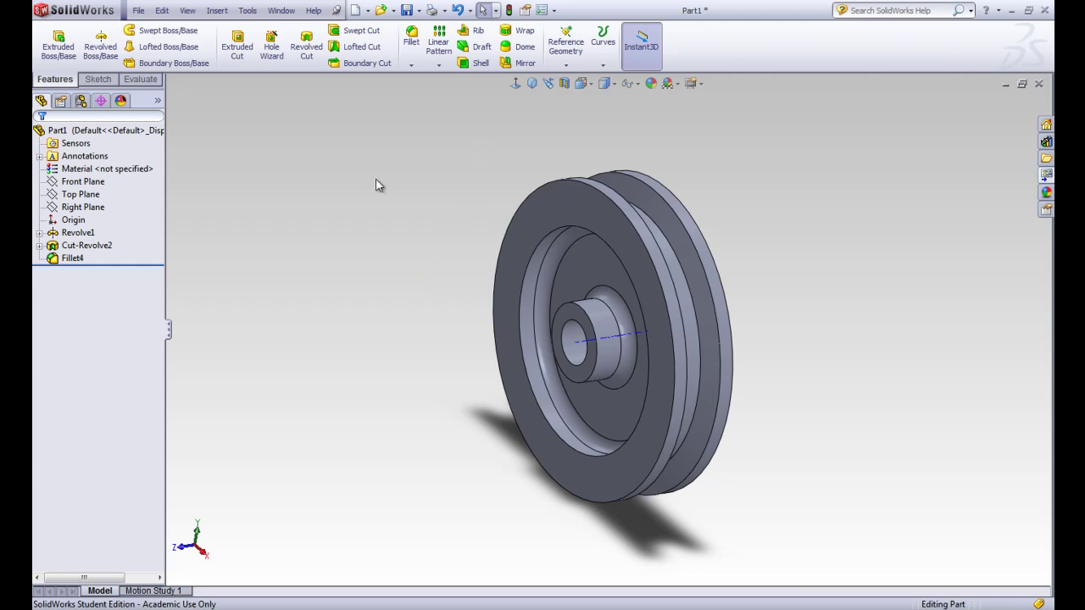
Start an extruded cut sketch on the Top Plane, then exit the empty sketch
click(237, 59)
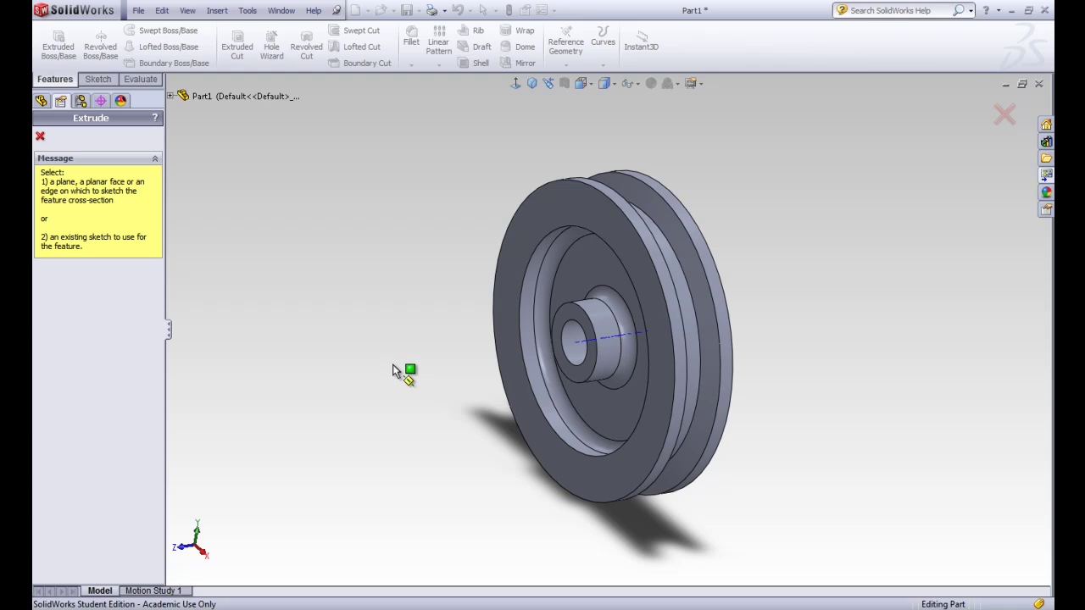
middle_drag(392, 370, 466, 372)
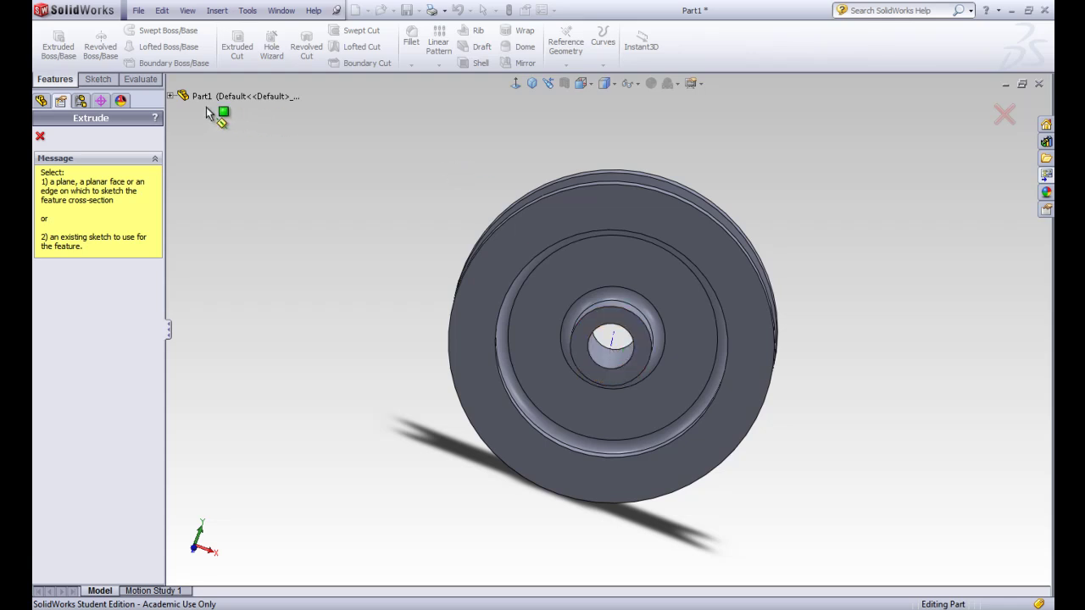
click(171, 96)
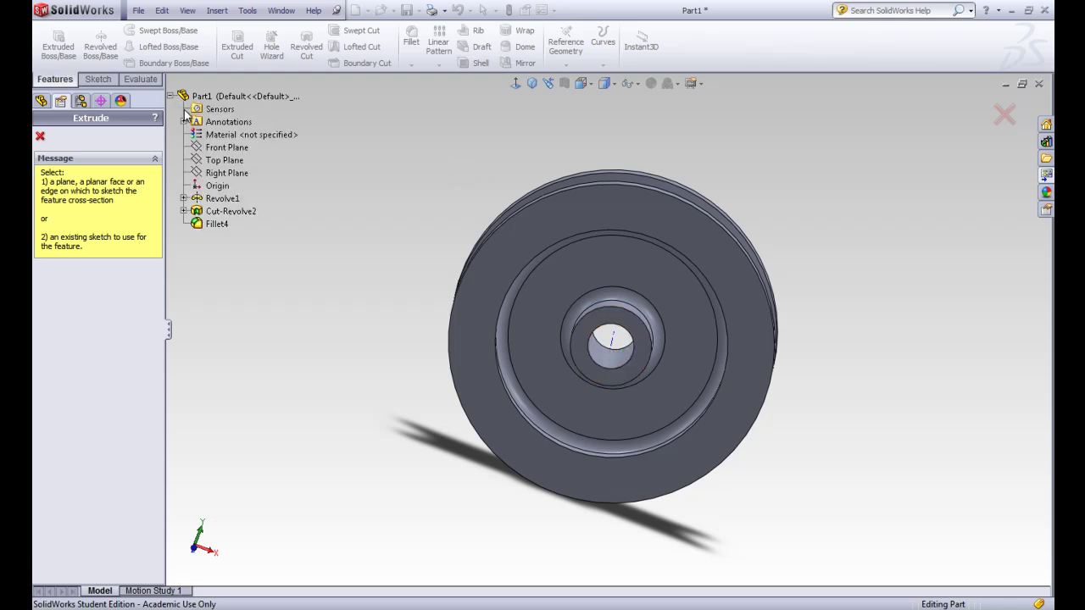
click(227, 159)
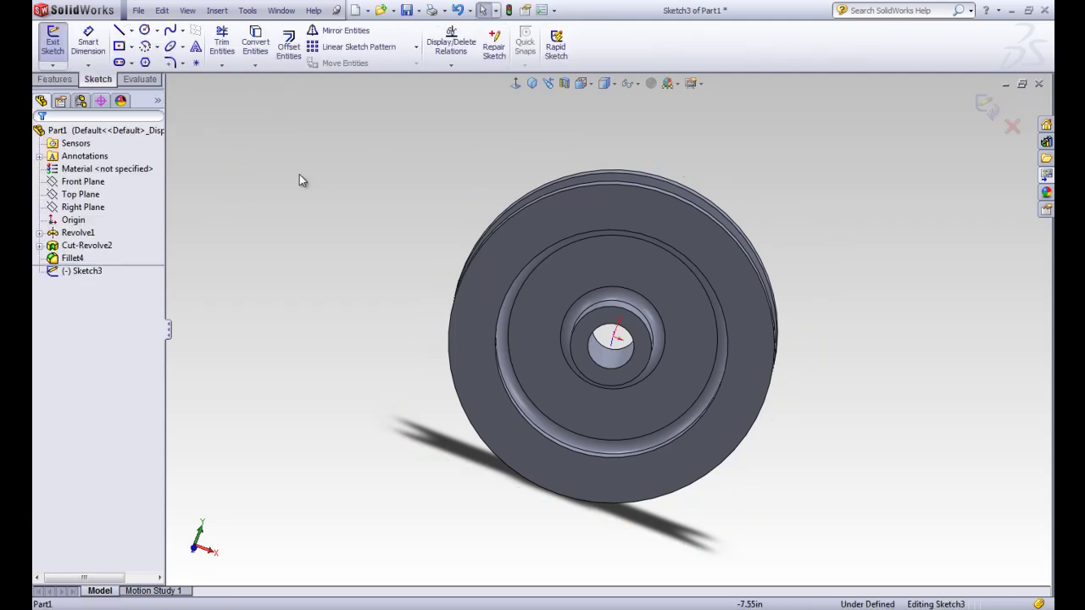
click(53, 44)
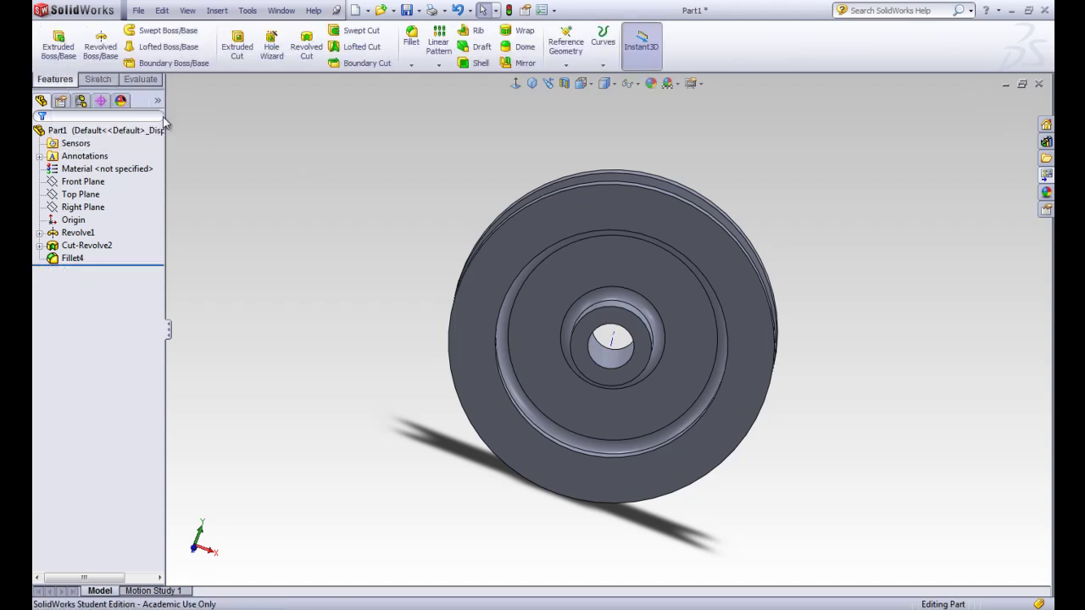
Restart the extruded cut on the Front Plane and view it Normal To
click(237, 49)
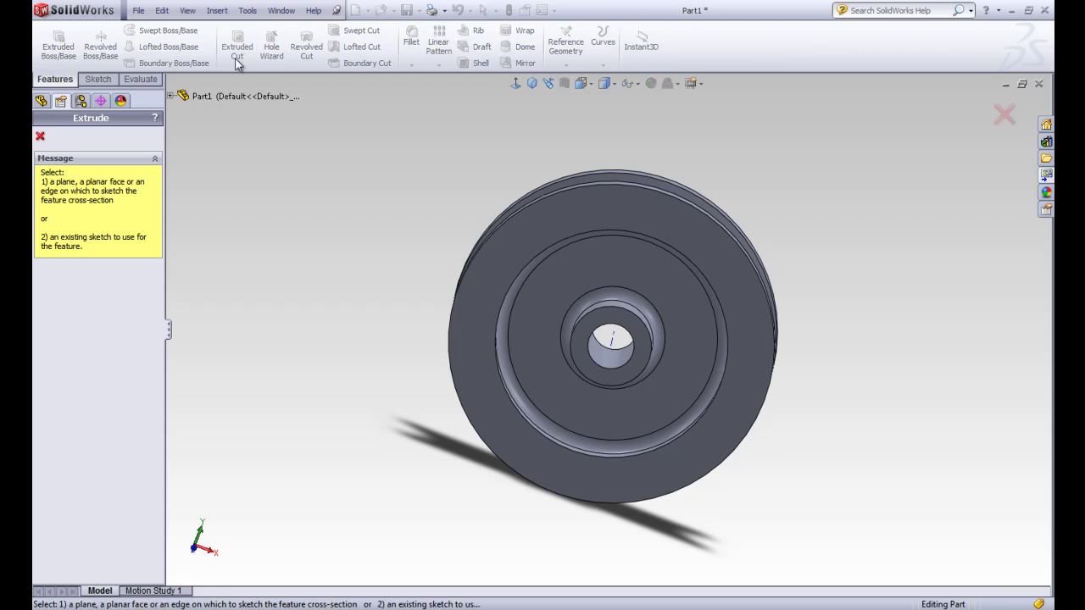
click(170, 96)
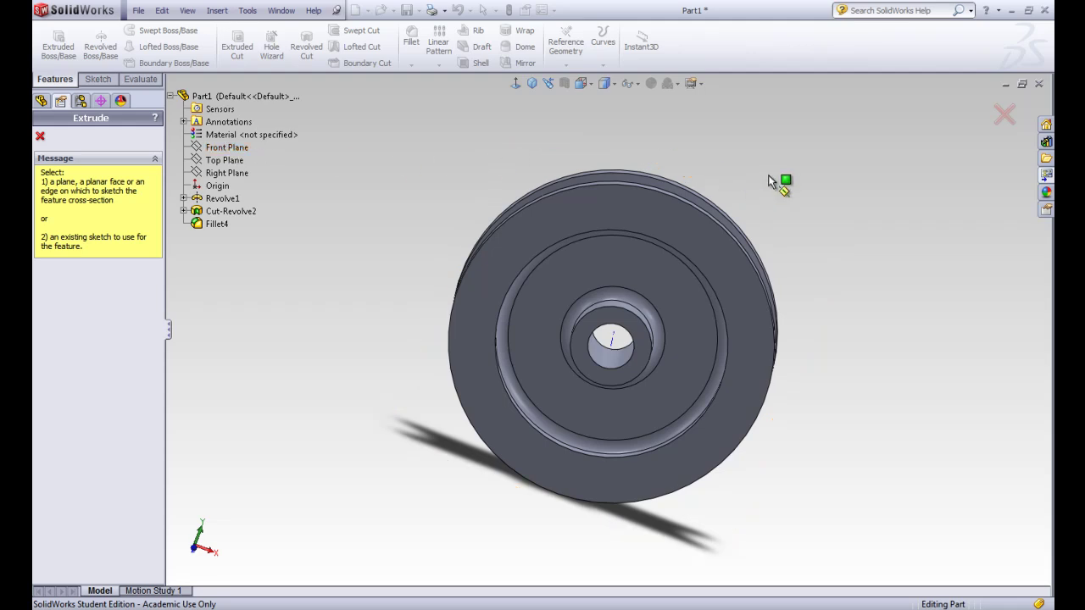
middle_drag(777, 181, 676, 190)
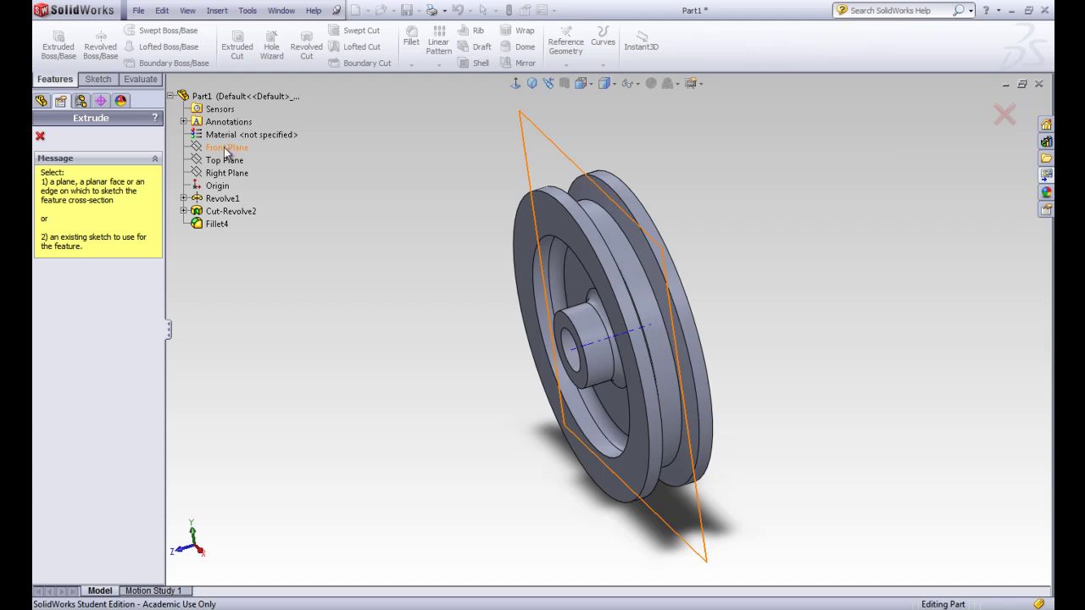
click(225, 149)
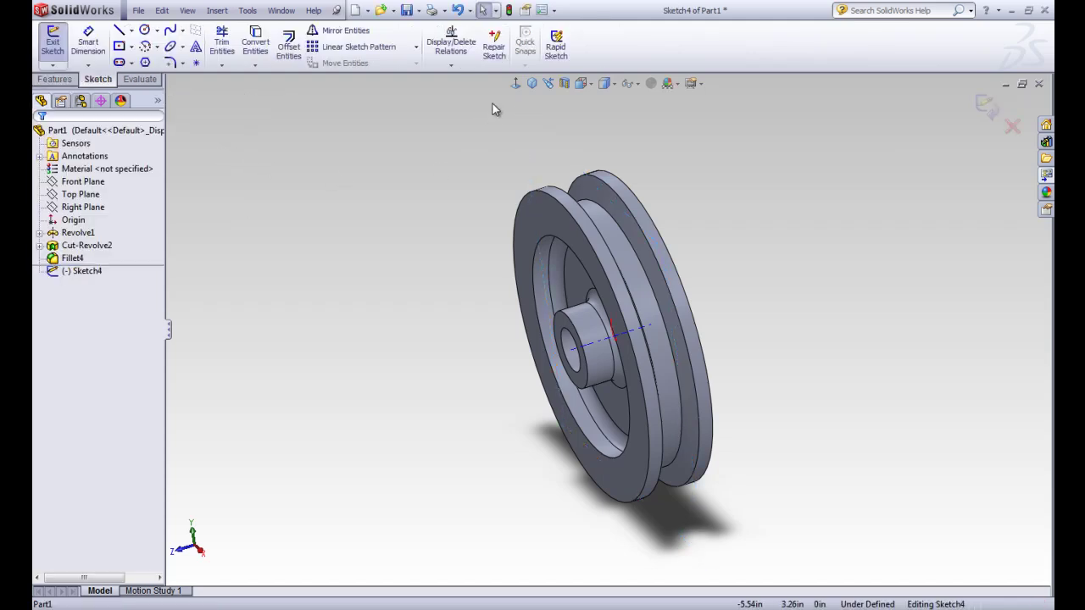
click(515, 84)
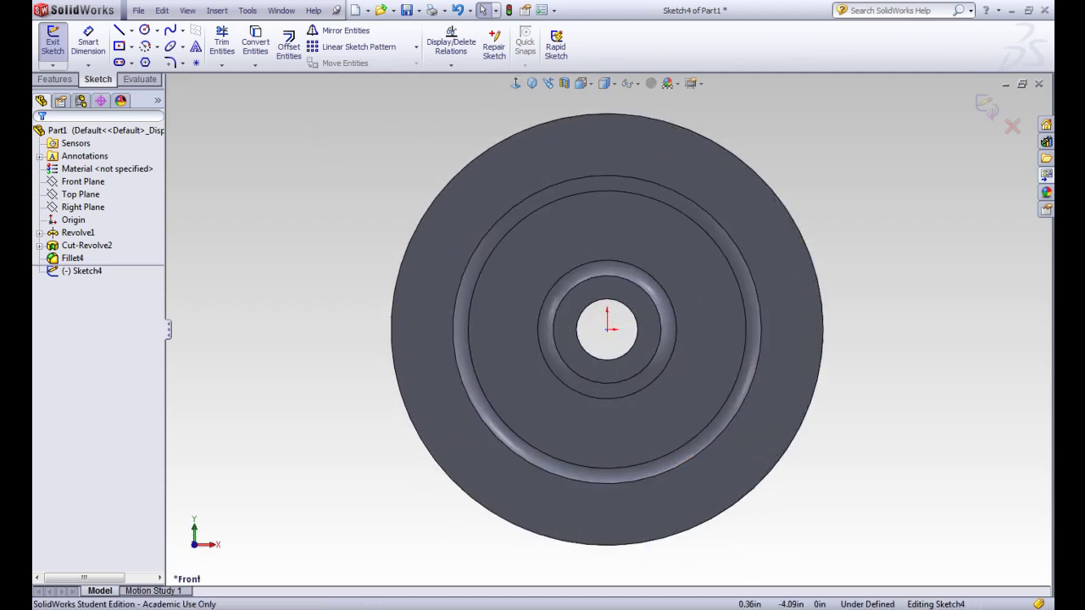
Bring up Detail B of Pulley.PDF showing the .250 keyway and .600 dimension
mouse_move(669, 607)
click(679, 564)
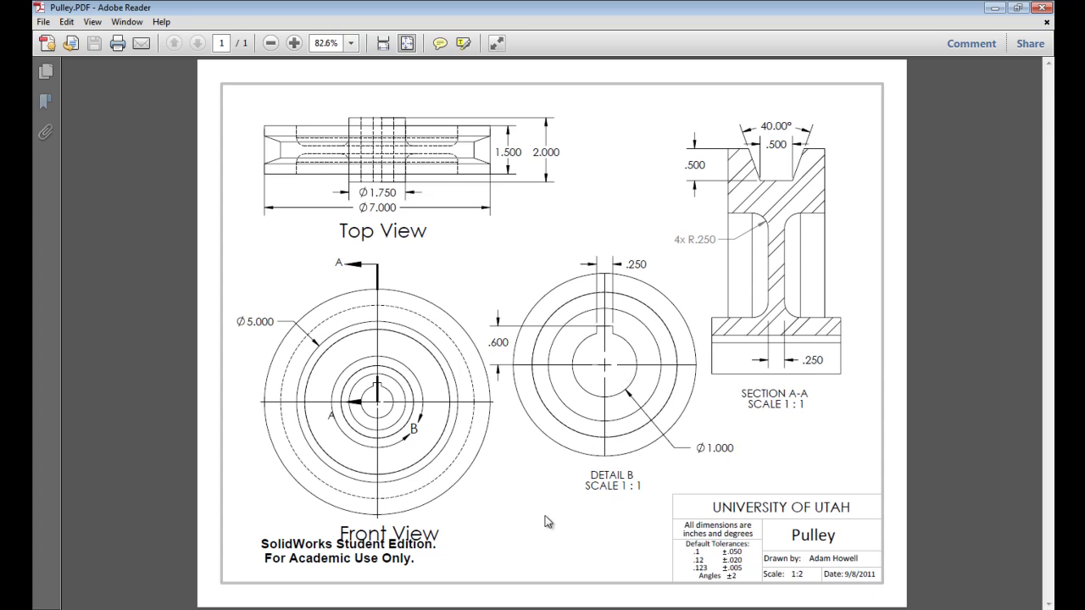
Draw a center rectangle in Sketch4 centred on the bore's top edge for the keyway
key(alt+Tab)
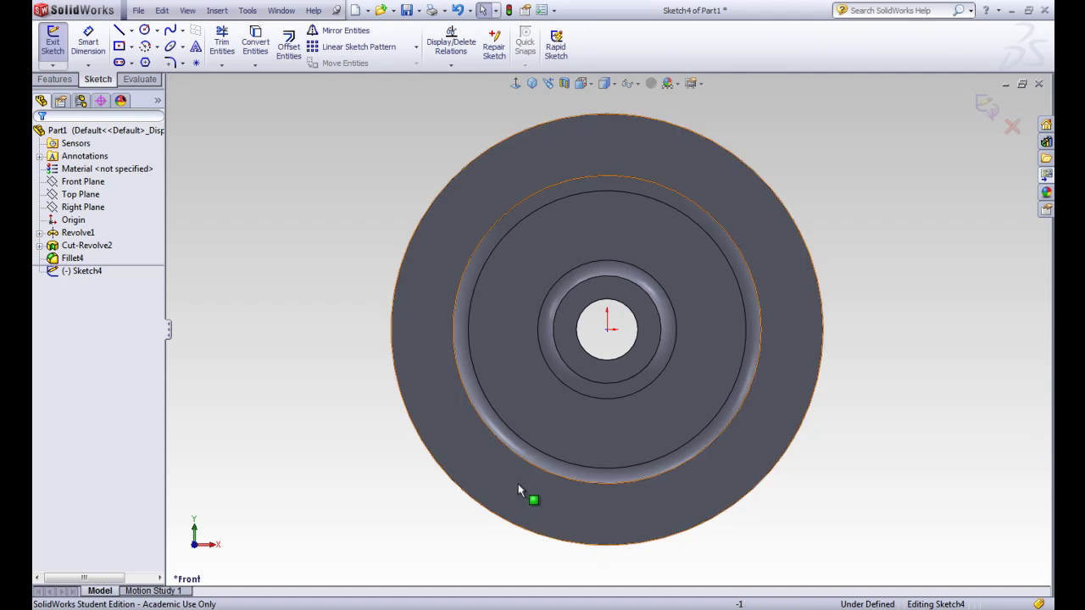
scroll(610, 339, down, 4)
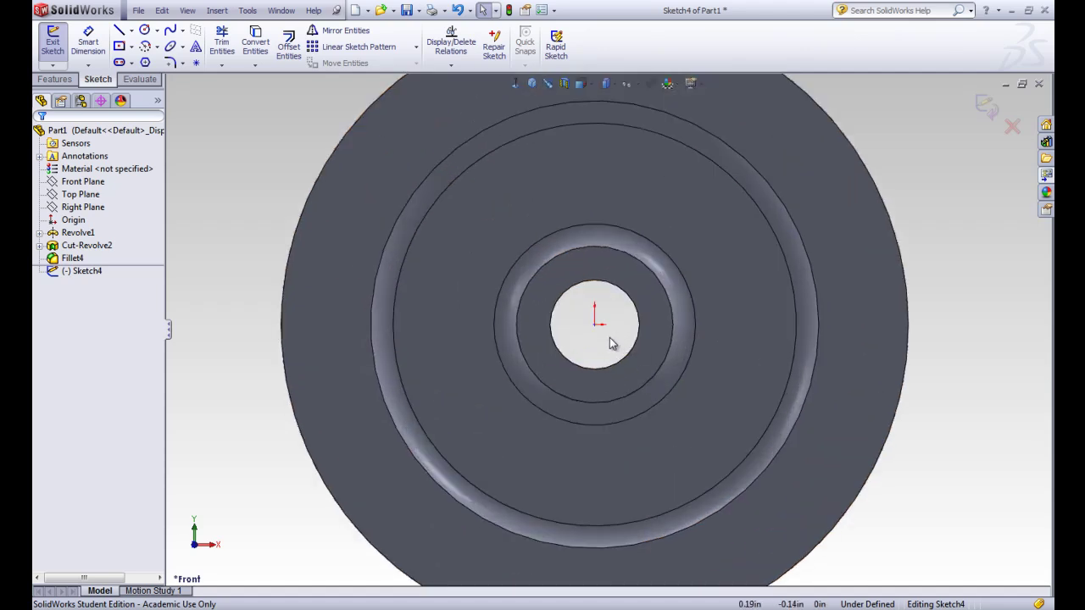
scroll(598, 336, down, 1)
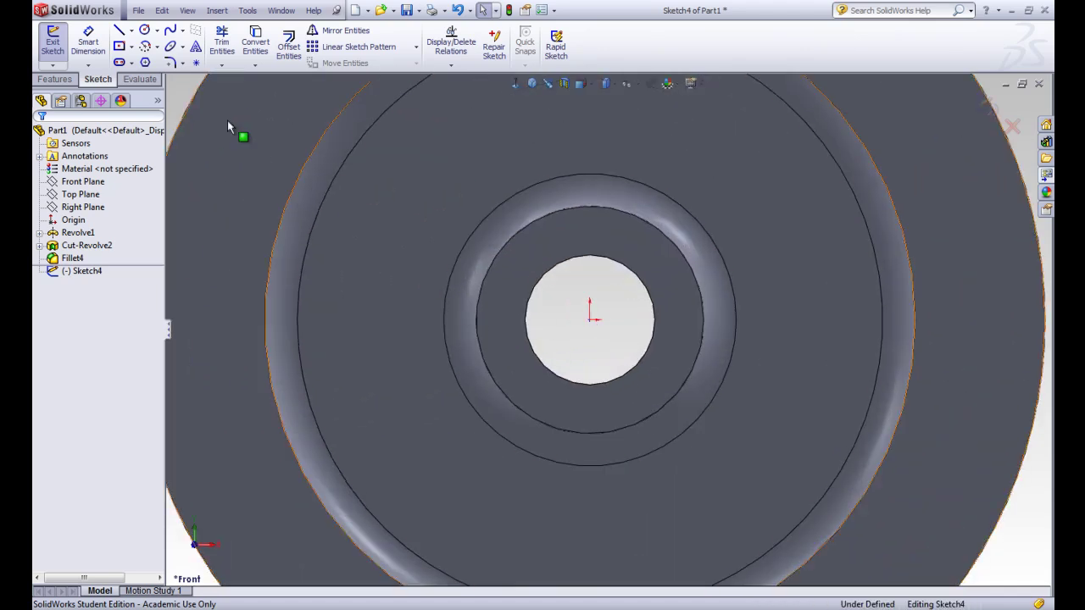
click(120, 49)
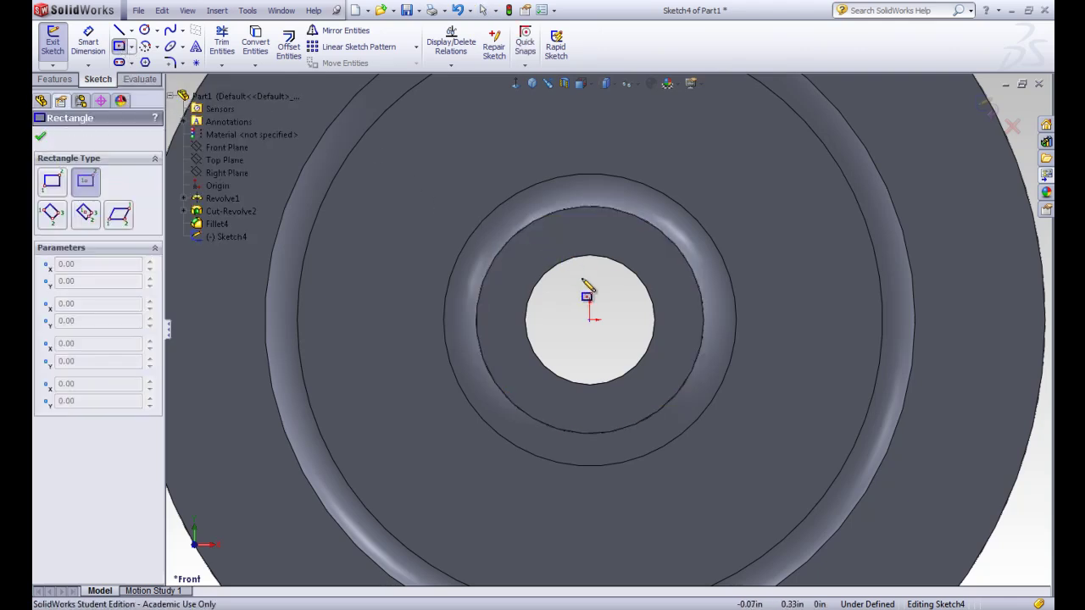
click(93, 181)
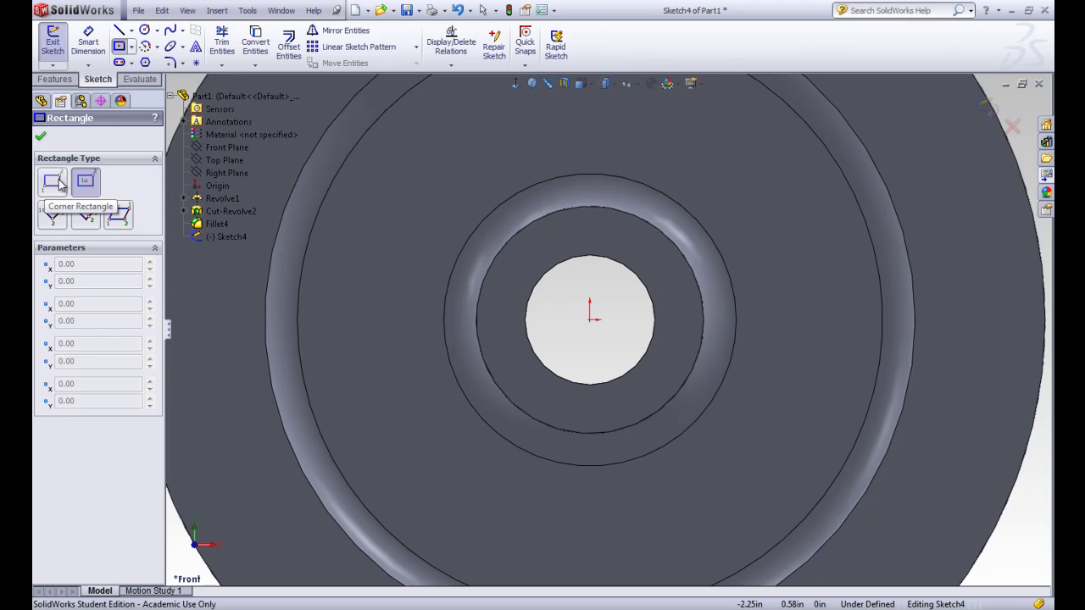
click(591, 285)
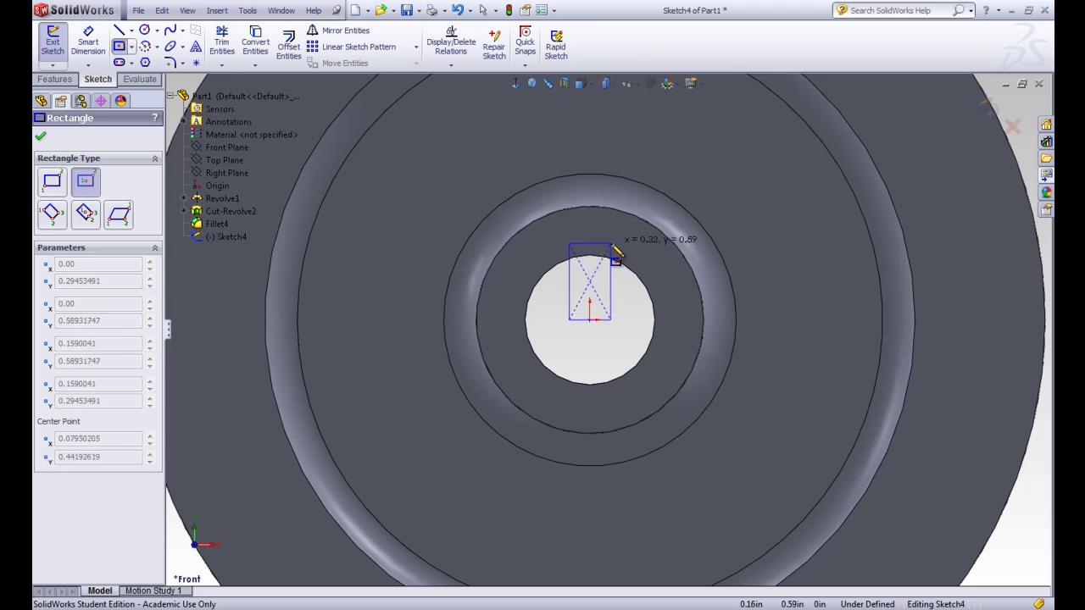
click(611, 245)
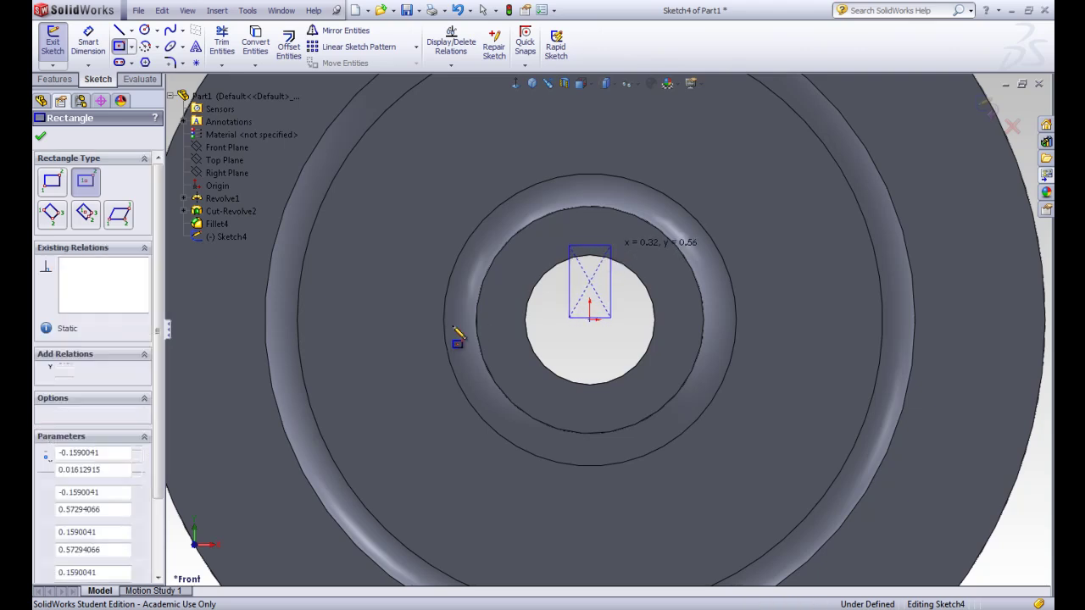
click(41, 139)
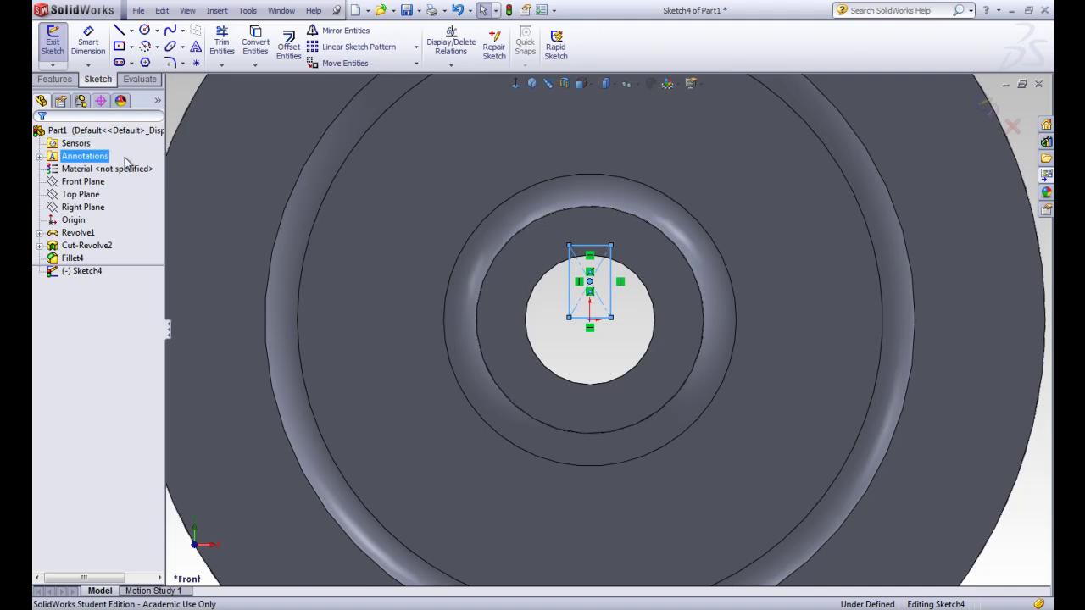
Clear the accidental face selection and move the keyway rectangle up by its centre point
click(756, 229)
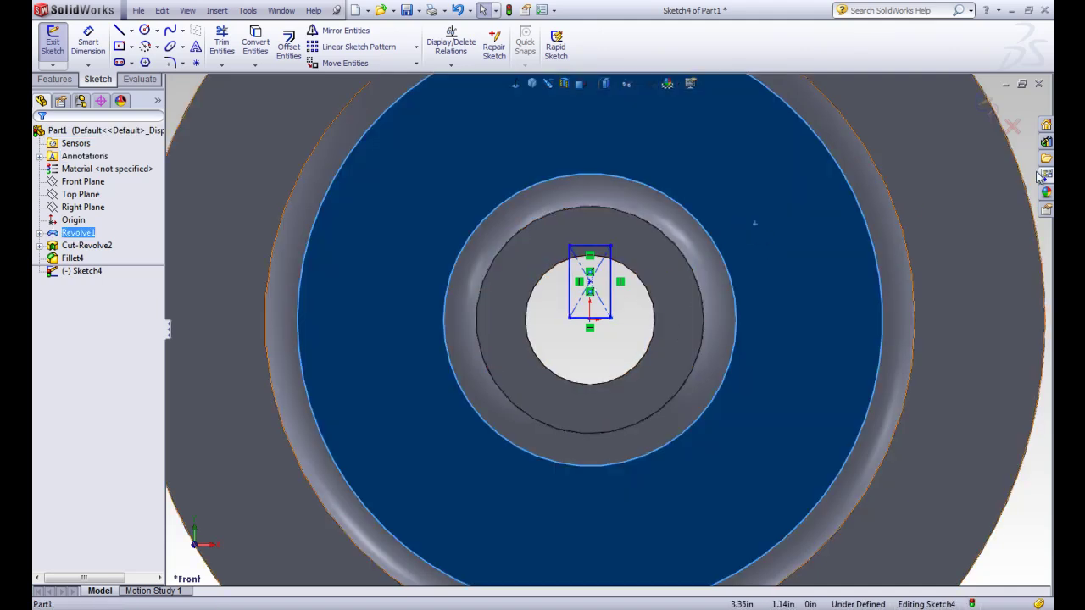
click(576, 294)
scroll(576, 294, down, 3)
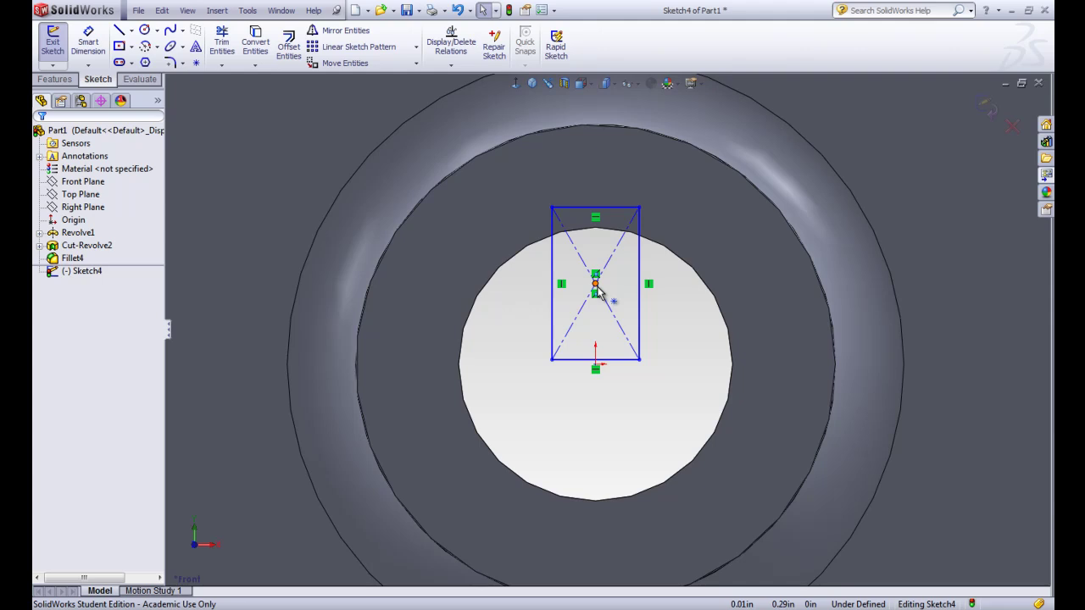
drag(596, 291, 597, 249)
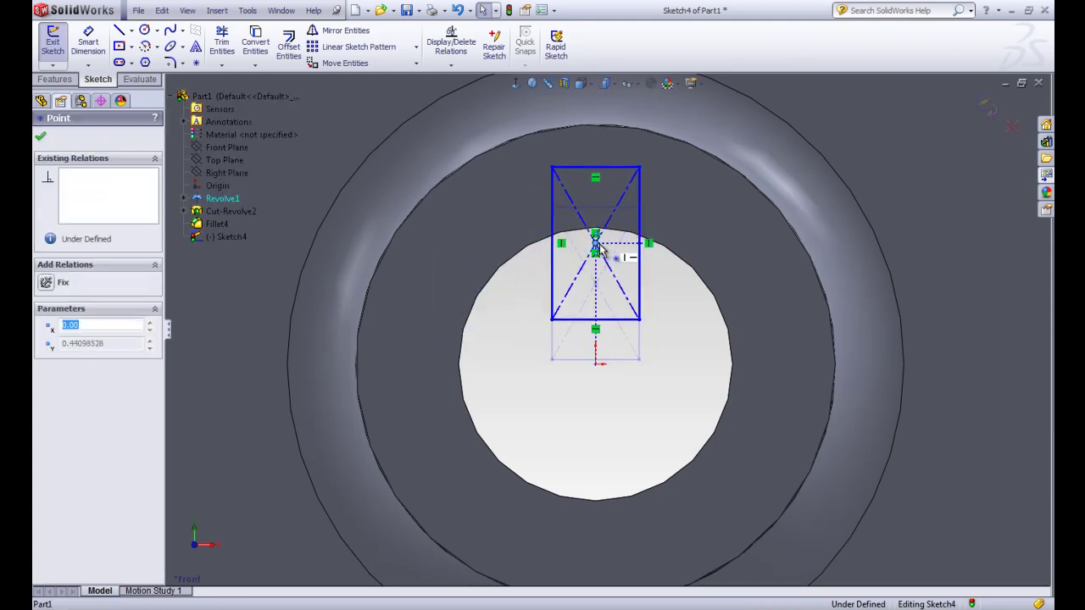
Add a Vertical relation between the rectangle's centre and the origin, then lower the rectangle slightly
ctrl+click(596, 365)
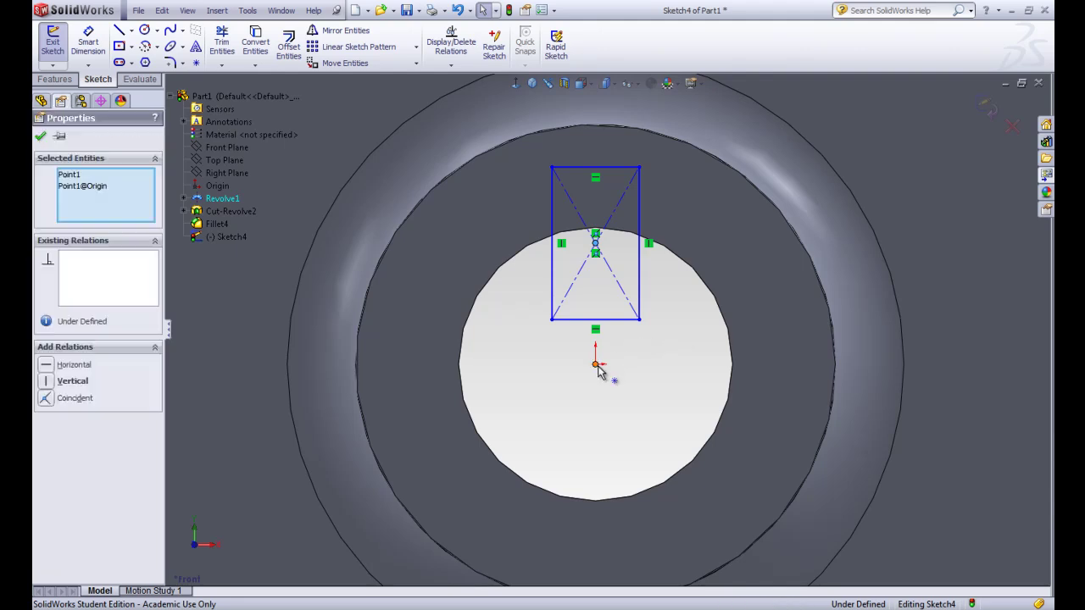
click(46, 382)
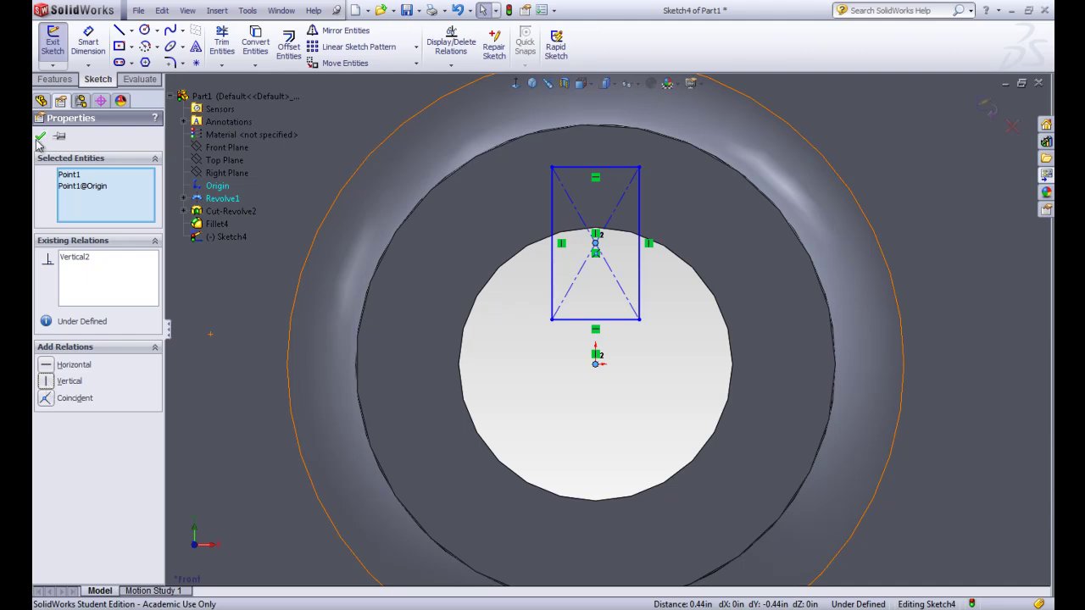
key(Escape)
click(597, 247)
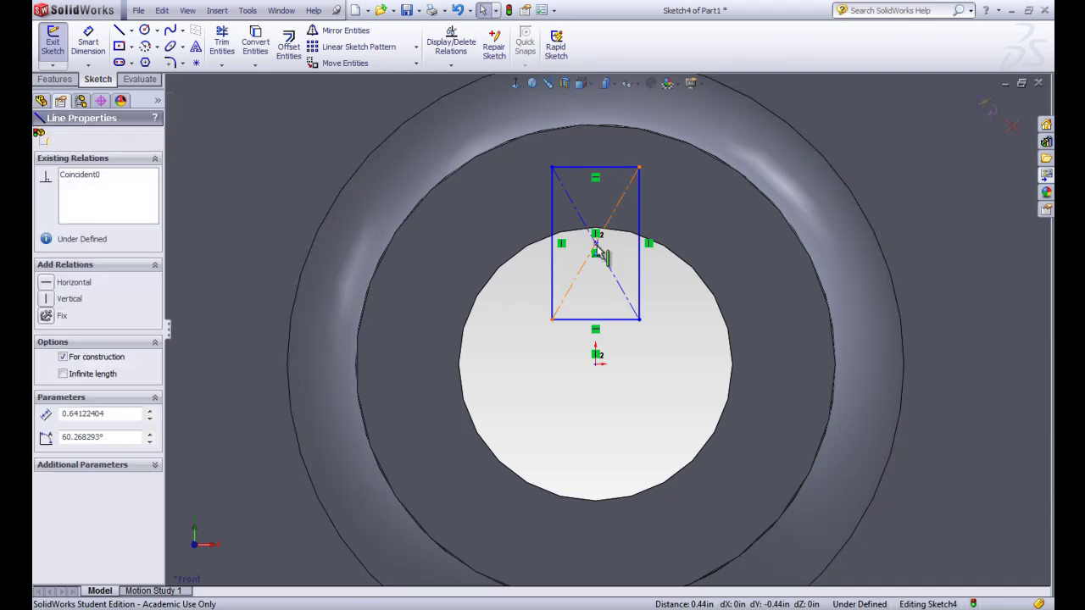
mouse_move(596, 246)
mouse_down()
mouse_move(598, 265)
mouse_move(515, 268)
mouse_move(518, 220)
mouse_move(516, 297)
mouse_move(520, 218)
mouse_move(525, 243)
mouse_move(509, 256)
mouse_move(471, 253)
mouse_move(560, 254)
mouse_move(535, 247)
mouse_move(561, 258)
mouse_move(549, 263)
mouse_up()
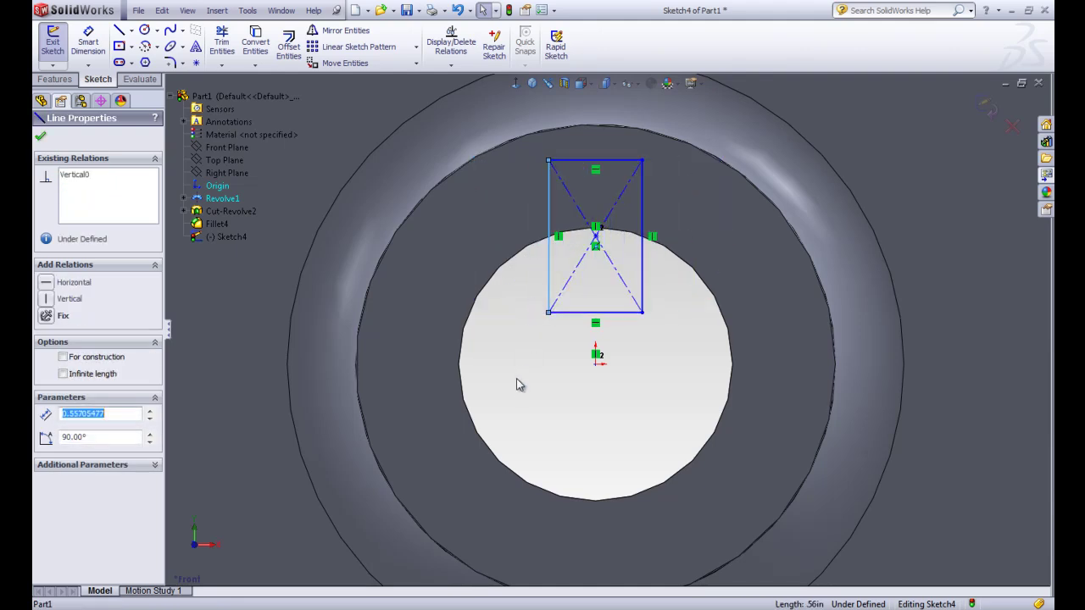
key(Escape)
Dimension the rectangle's top side to a 0.25 in width
click(89, 43)
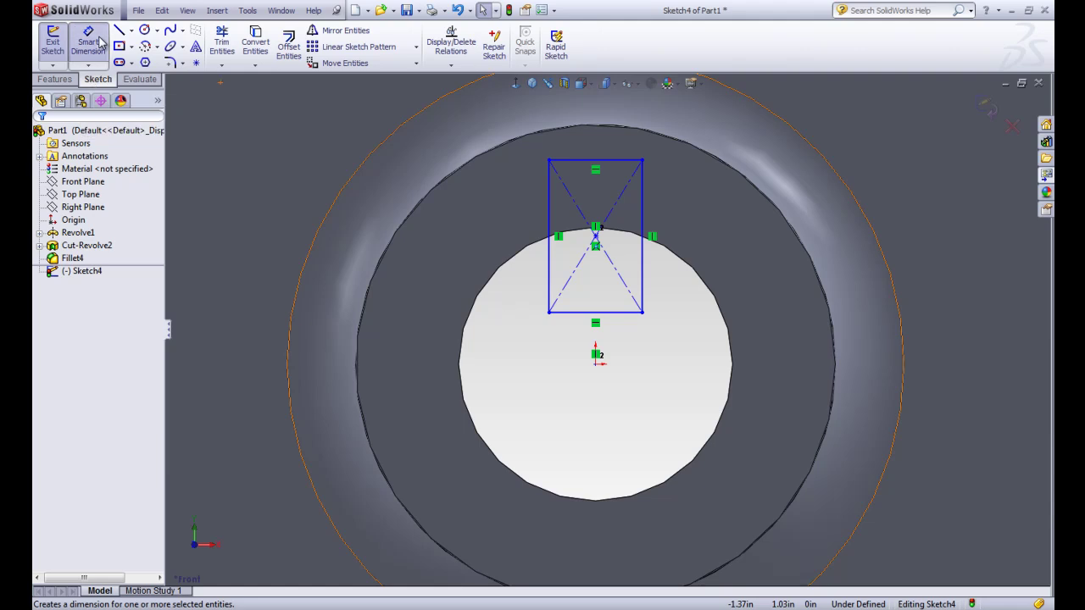
click(607, 160)
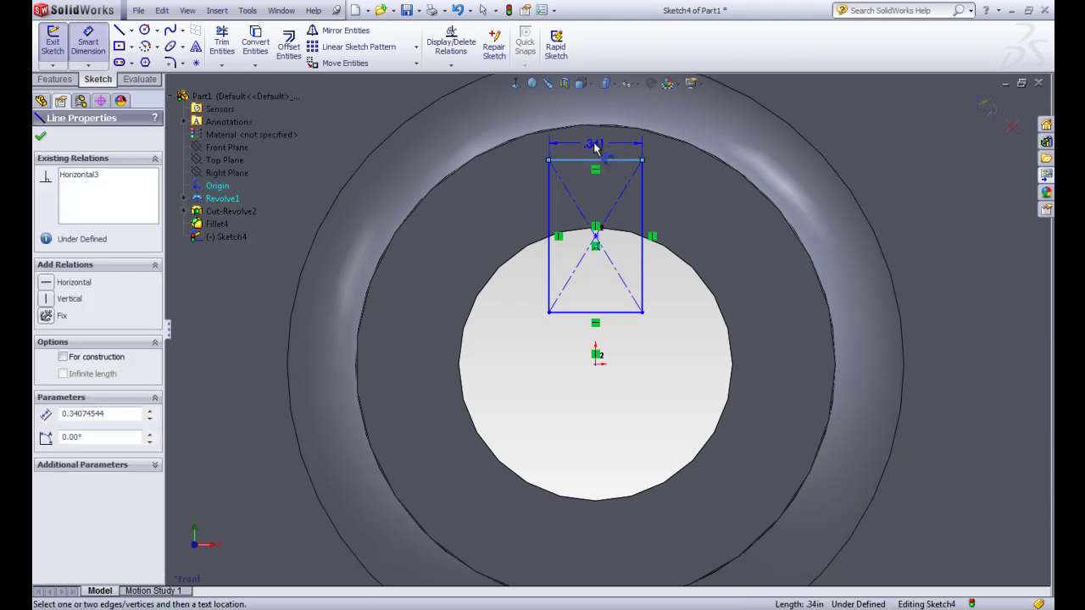
click(593, 141)
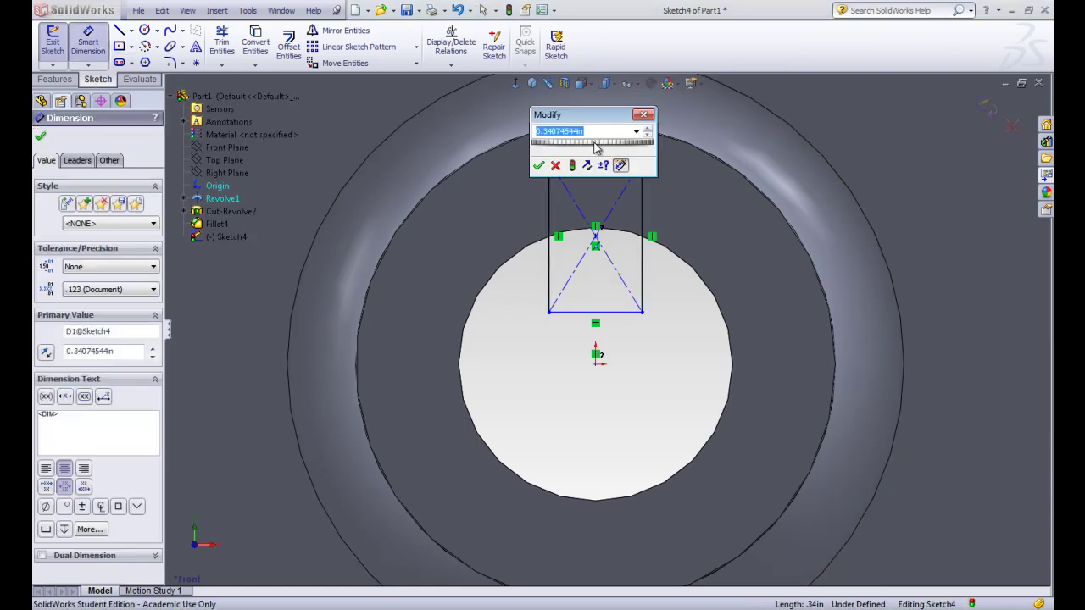
text(.25)
key(Return)
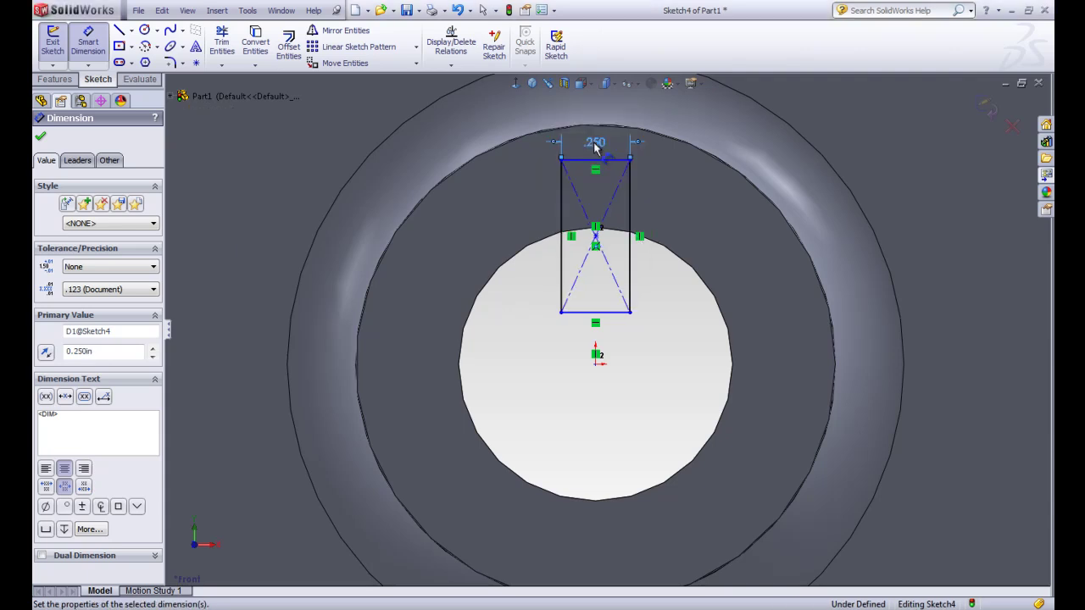
click(41, 140)
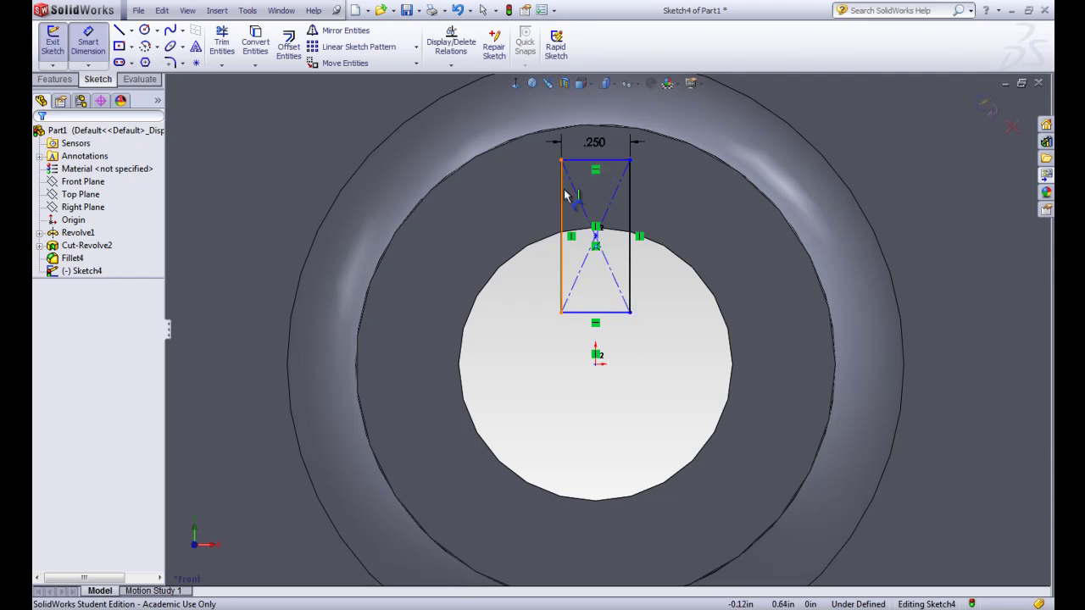
Make the rectangle's bottom edge Coincident with the sketch origin
click(595, 313)
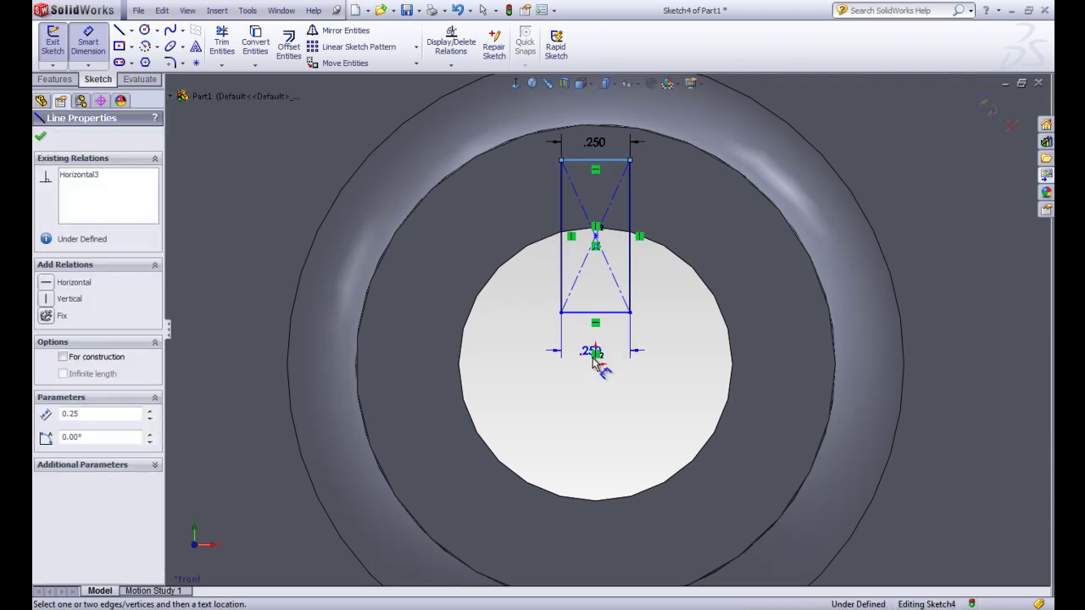
click(596, 365)
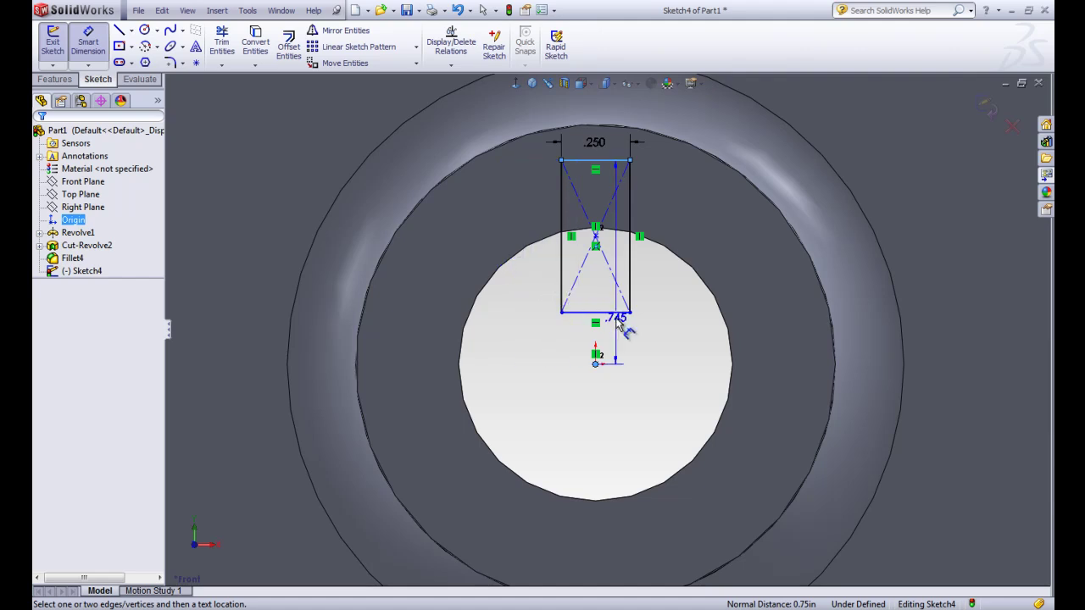
key(Escape)
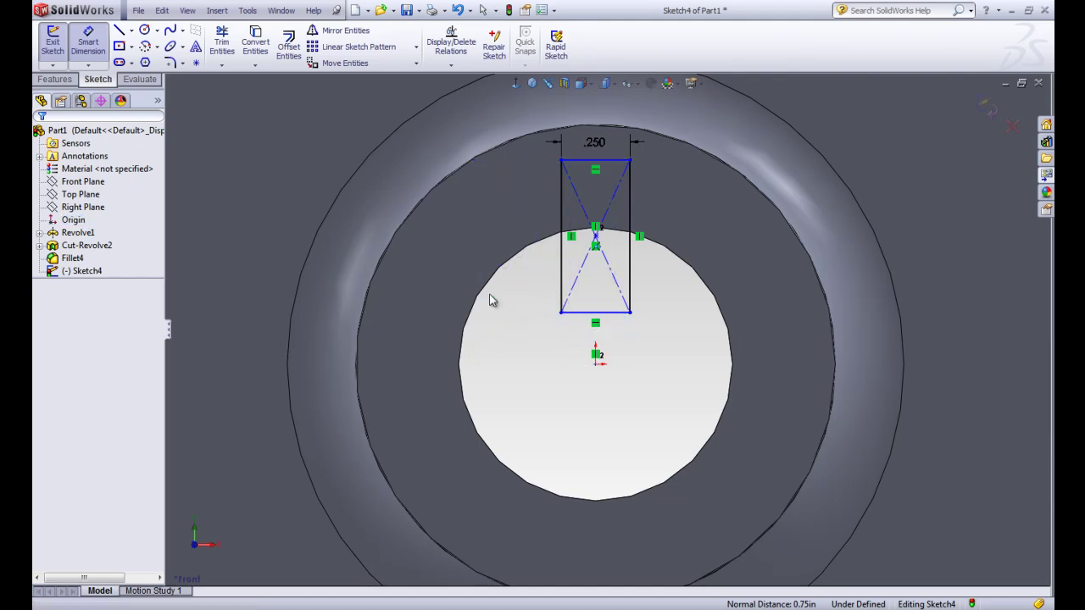
key(Escape)
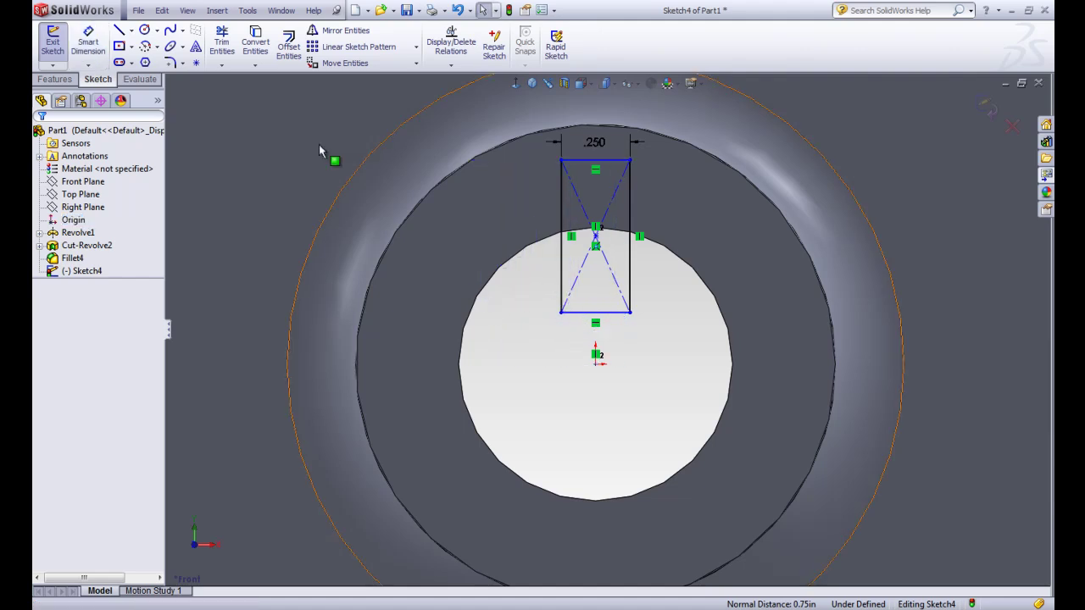
click(594, 313)
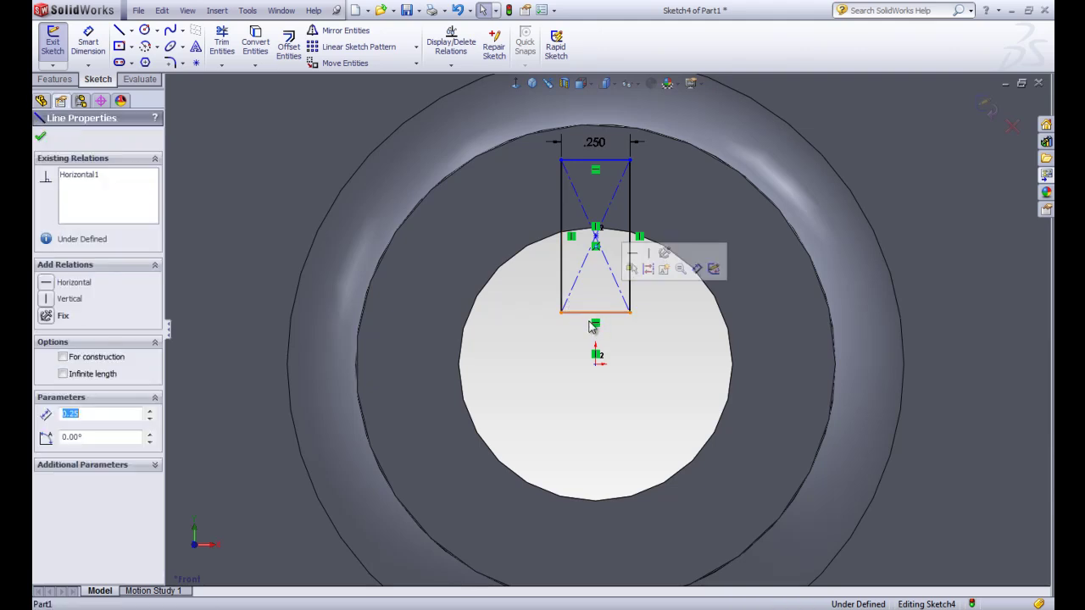
ctrl+click(596, 364)
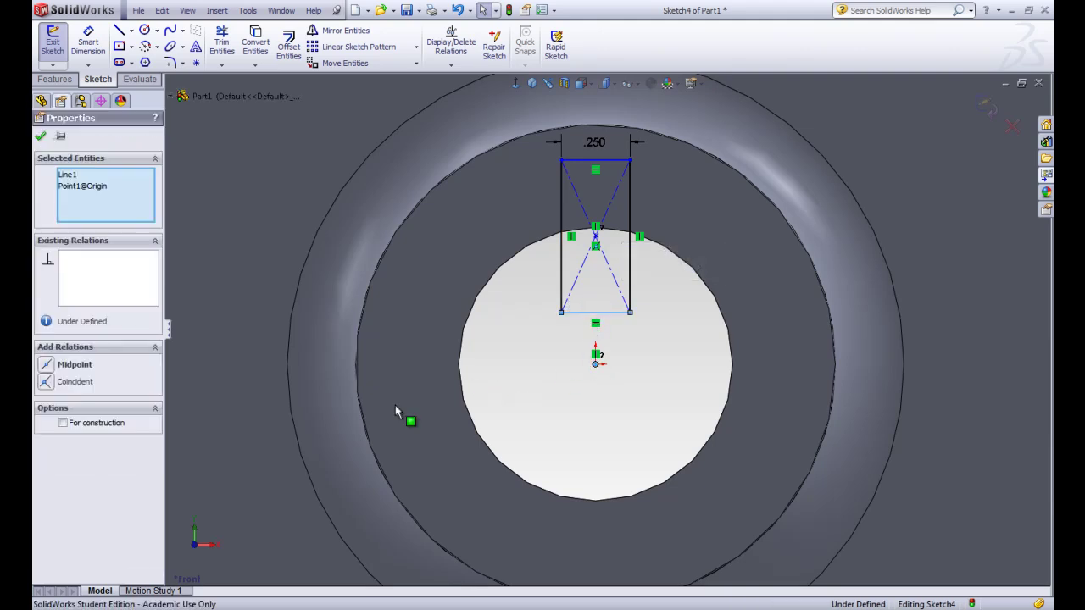
click(46, 383)
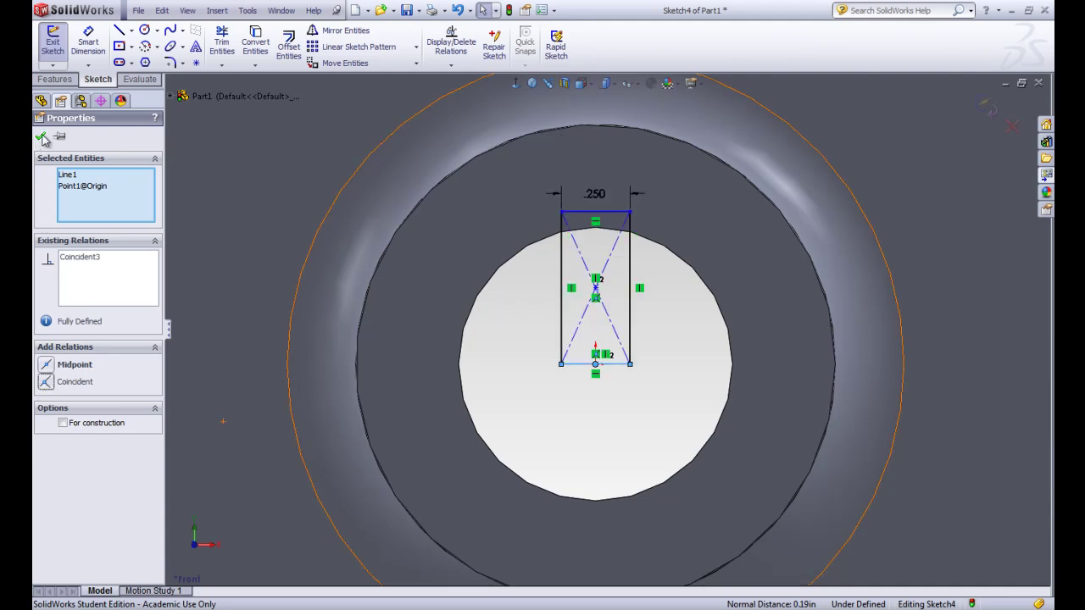
click(42, 138)
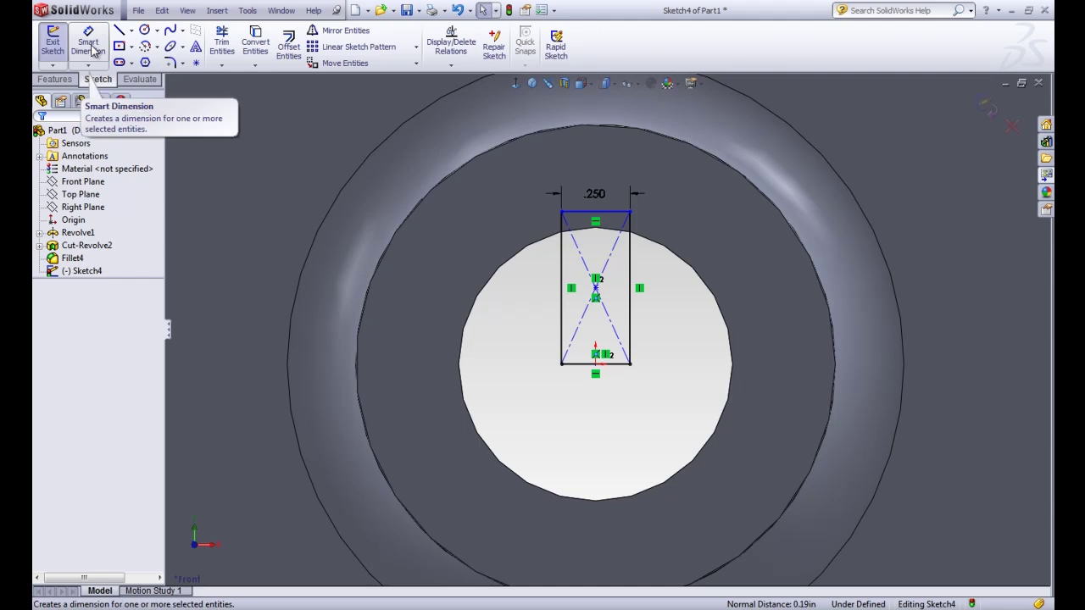
Dimension the rectangle's left side to a 0.6 in height, fully defining Sketch4
click(90, 47)
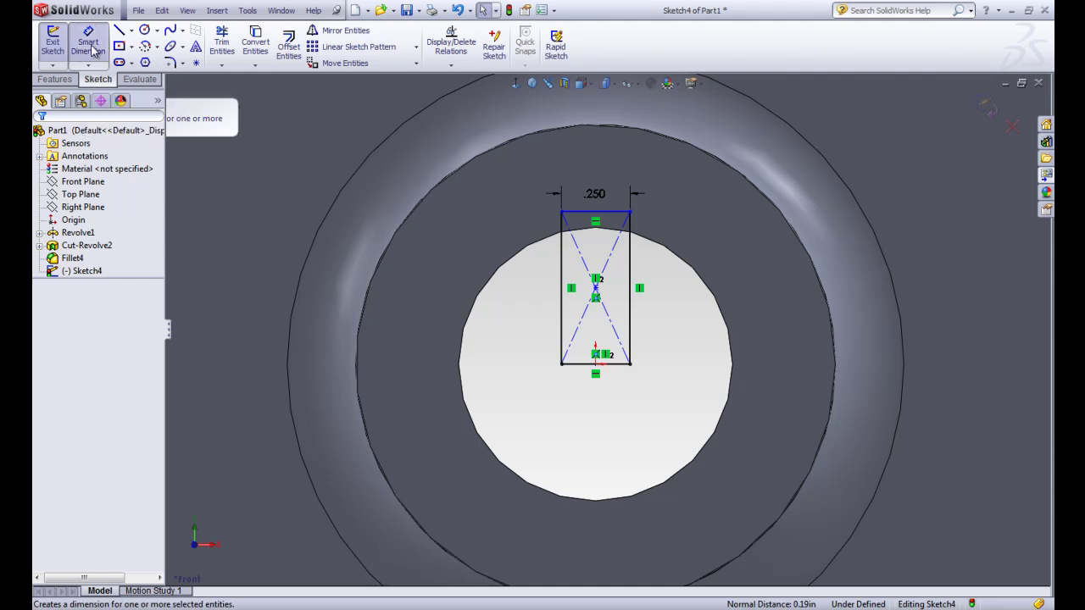
click(564, 292)
click(521, 288)
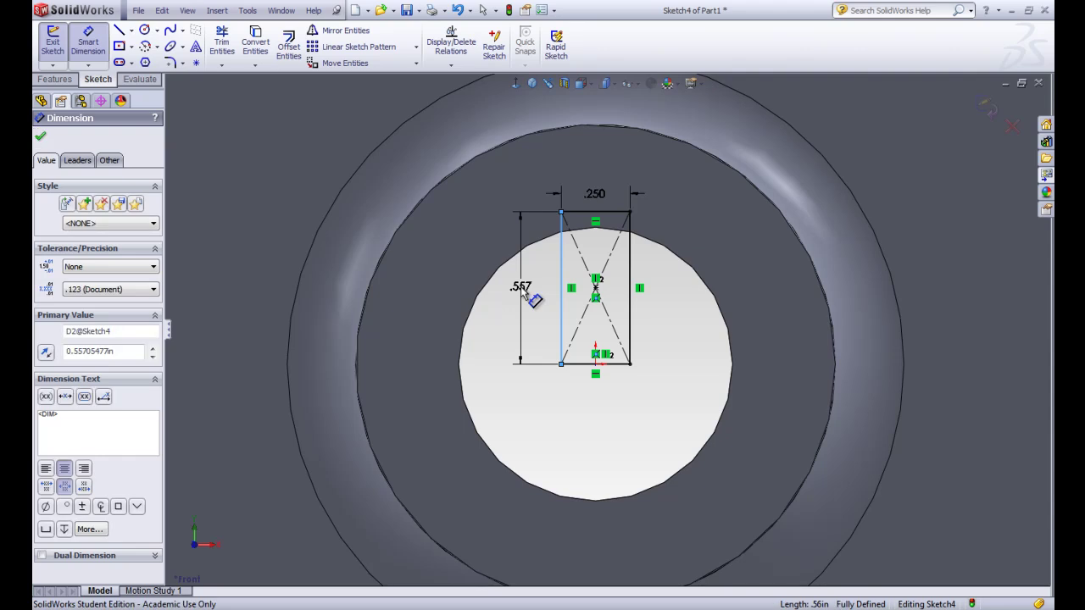
text(.6)
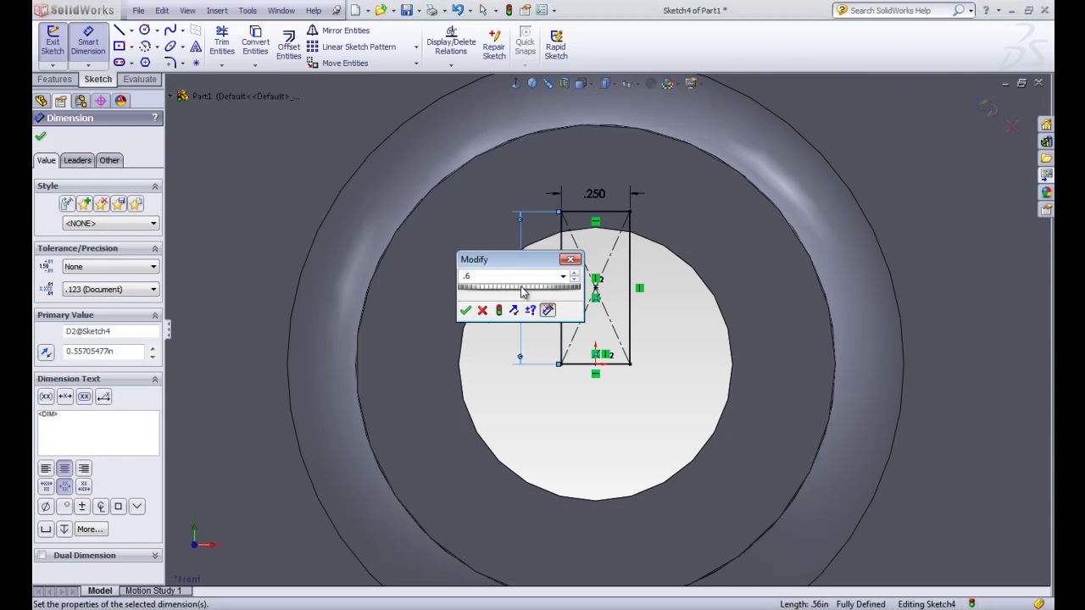
key(Return)
click(40, 138)
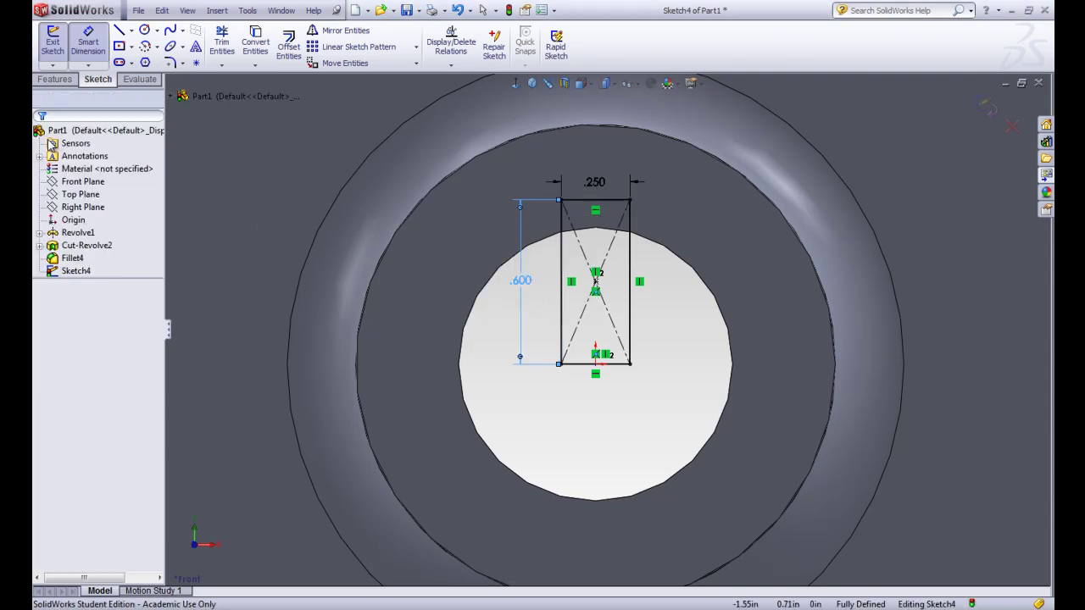
key(Escape)
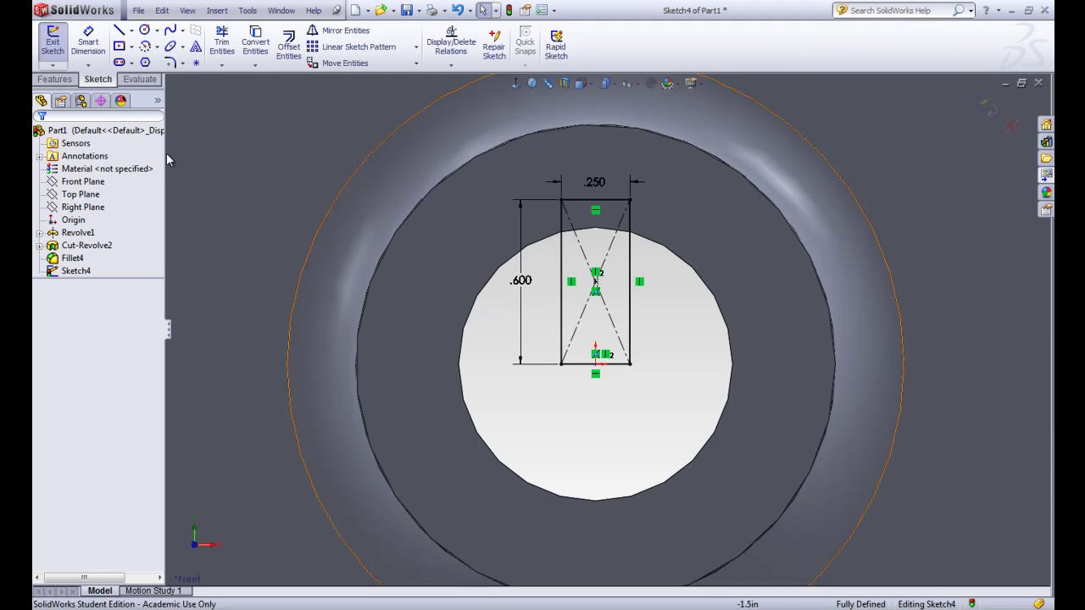
Exit the keyway rectangle sketch
click(53, 51)
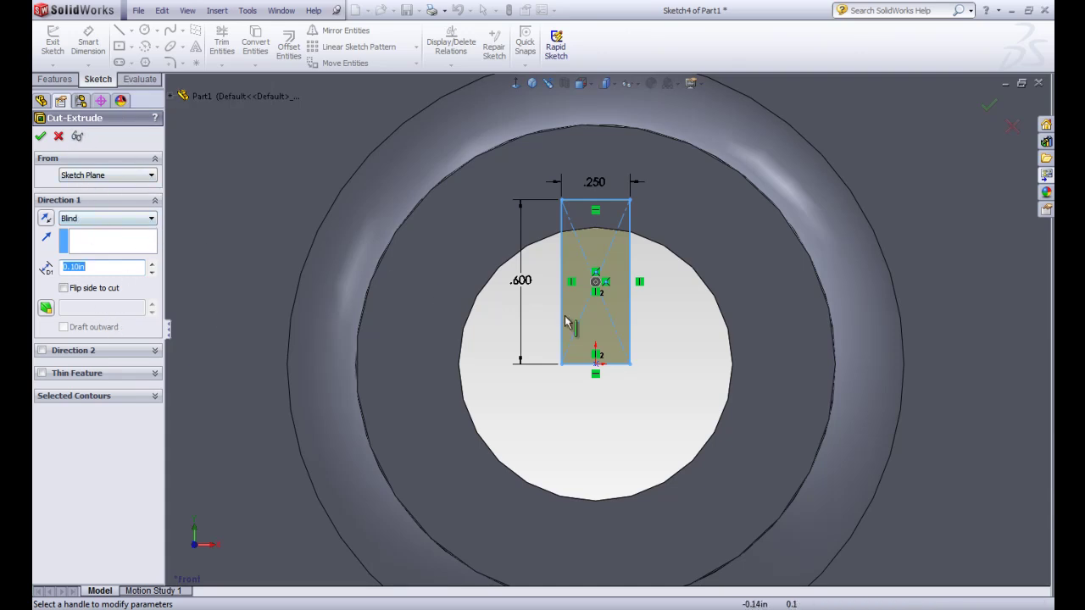
Raise the keyway cut depth to 1.40in
middle_drag(736, 268, 666, 286)
scroll(704, 285, up, 3)
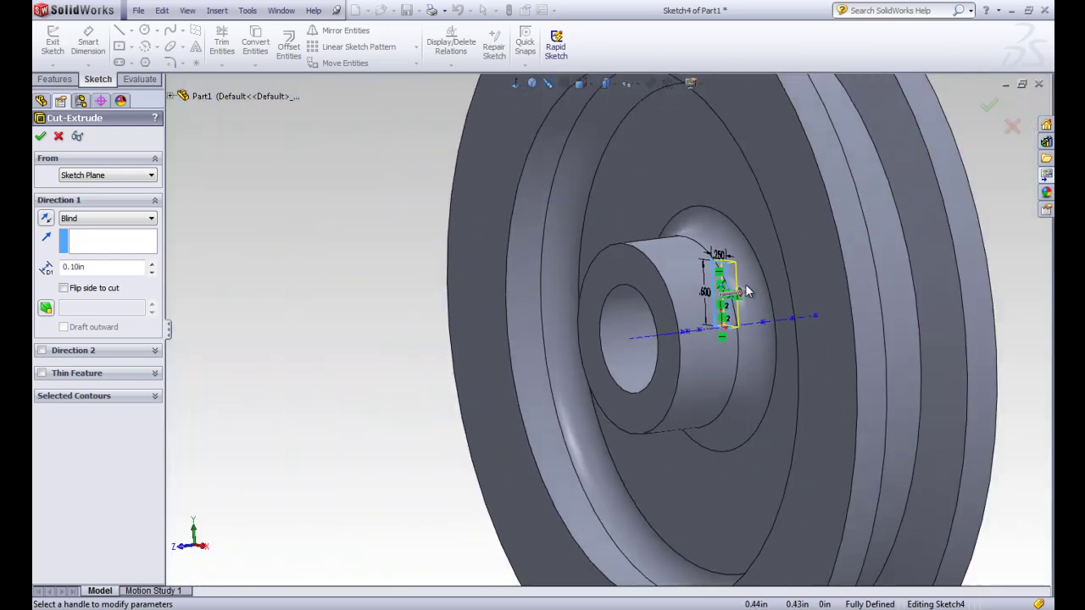
scroll(751, 297, down, 5)
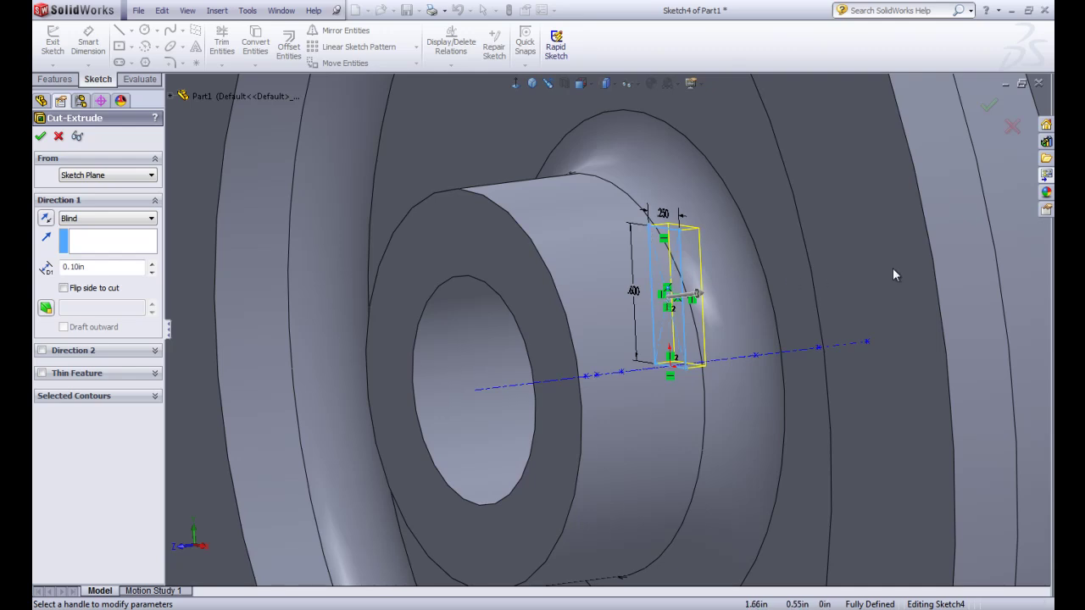
click(151, 265)
click(150, 265)
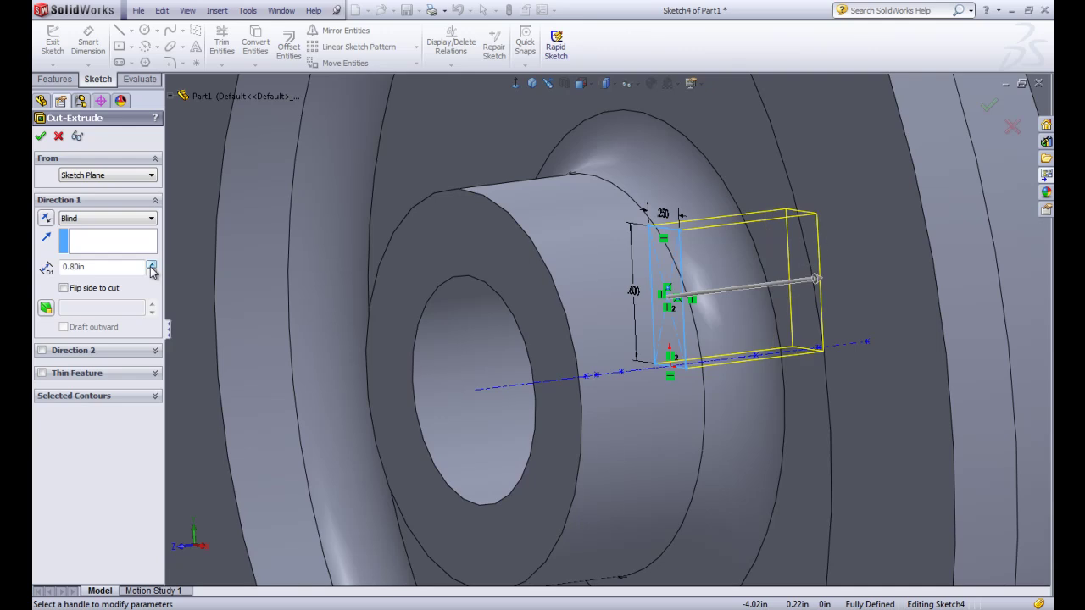
click(151, 265)
Set the cut's Direction 1 end condition to Through All
scroll(634, 299, up, 3)
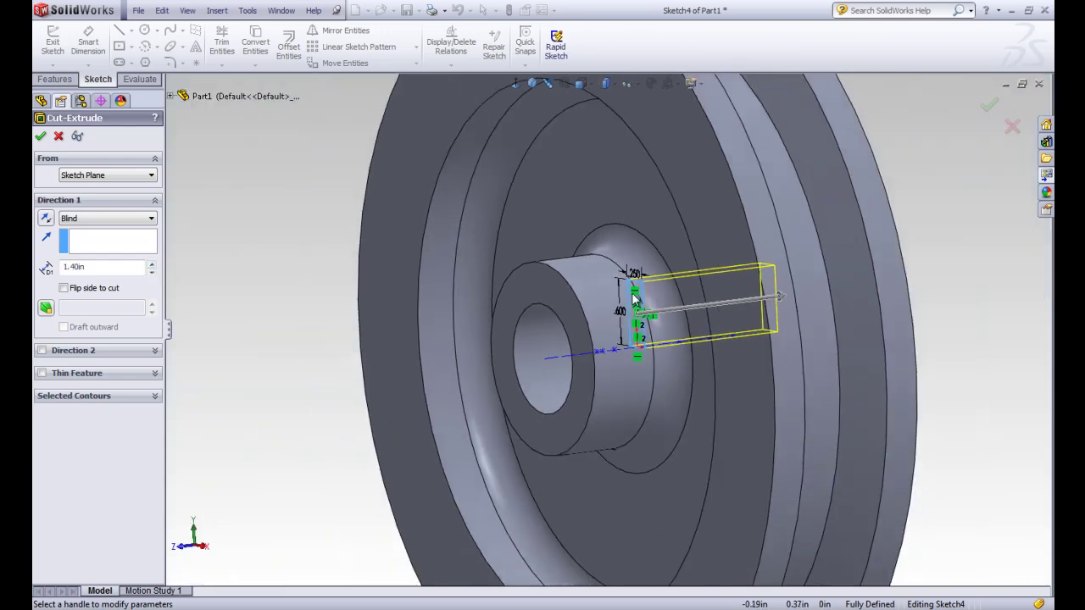
scroll(754, 323, up, 2)
mouse_move(868, 313)
middle_down()
mouse_move(801, 331)
mouse_move(886, 315)
middle_up()
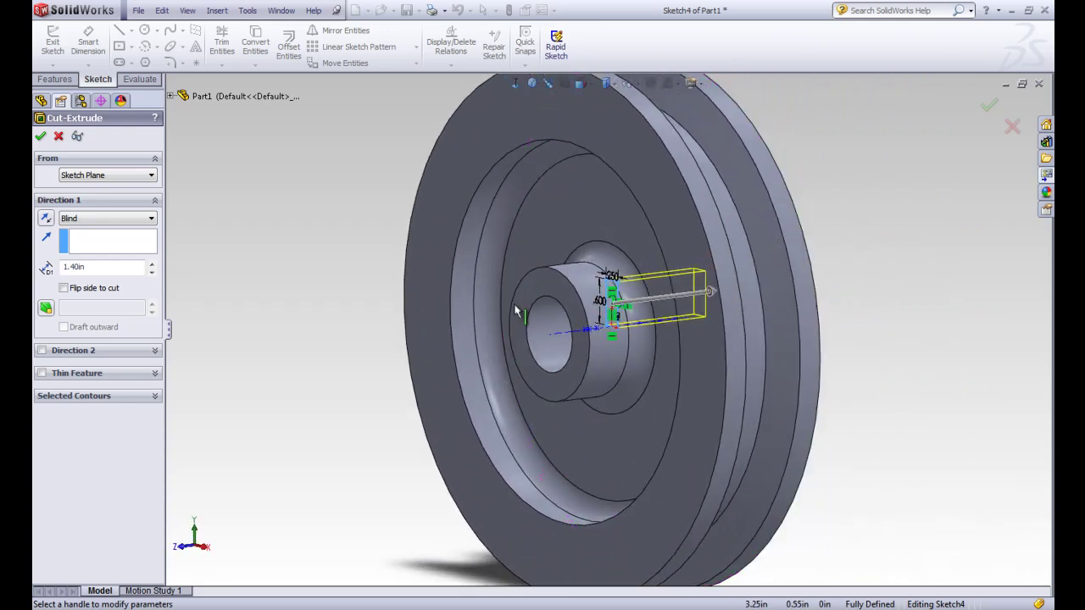
click(136, 218)
click(95, 246)
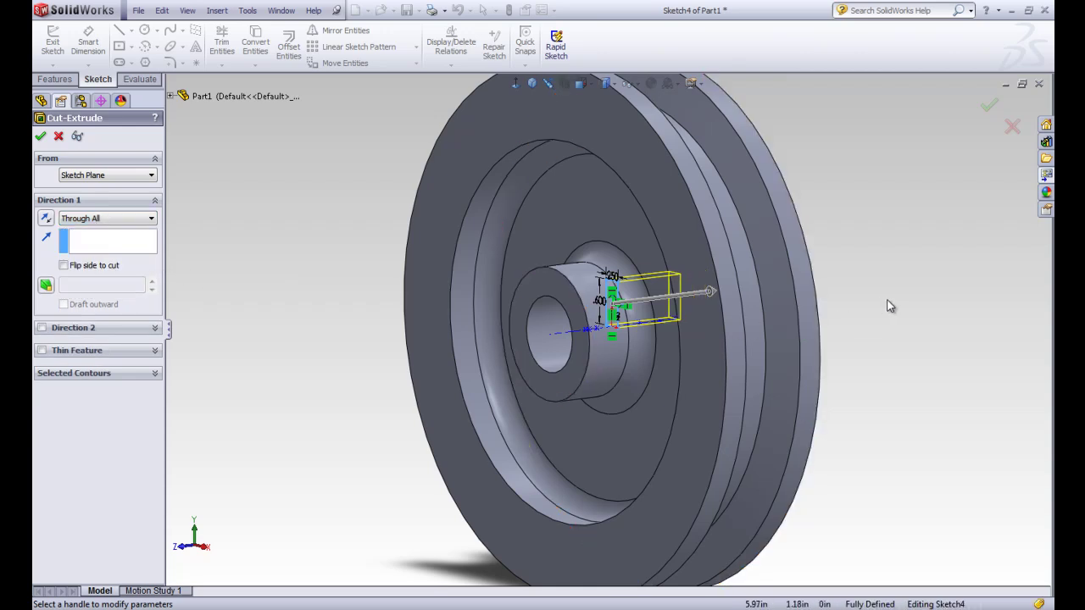
mouse_move(890, 306)
middle_down()
mouse_move(817, 306)
mouse_move(882, 298)
middle_up()
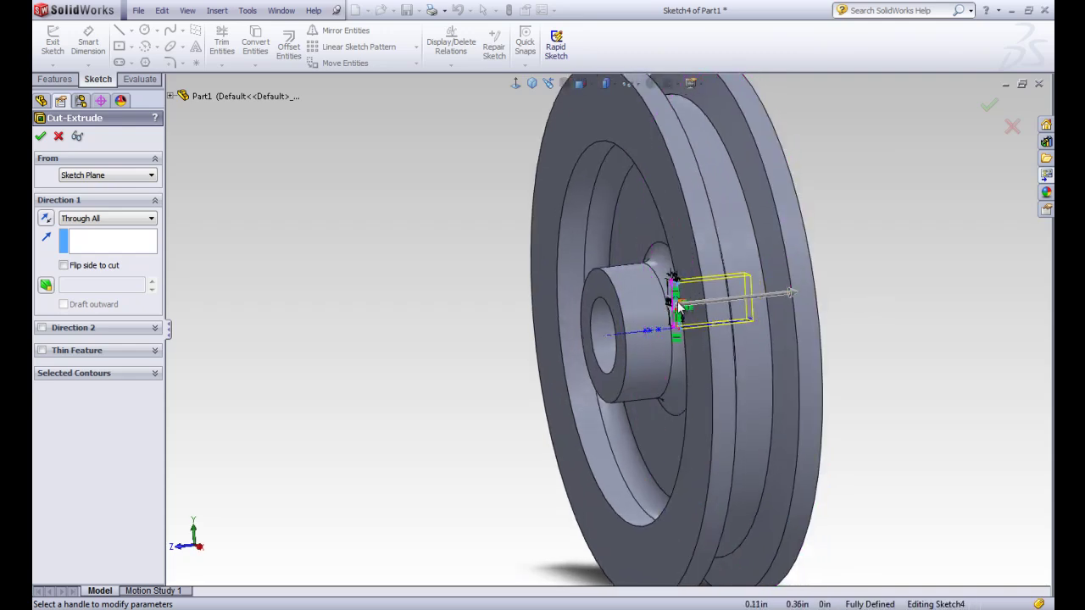
mouse_move(450, 315)
middle_down()
mouse_move(444, 307)
mouse_move(463, 312)
middle_up()
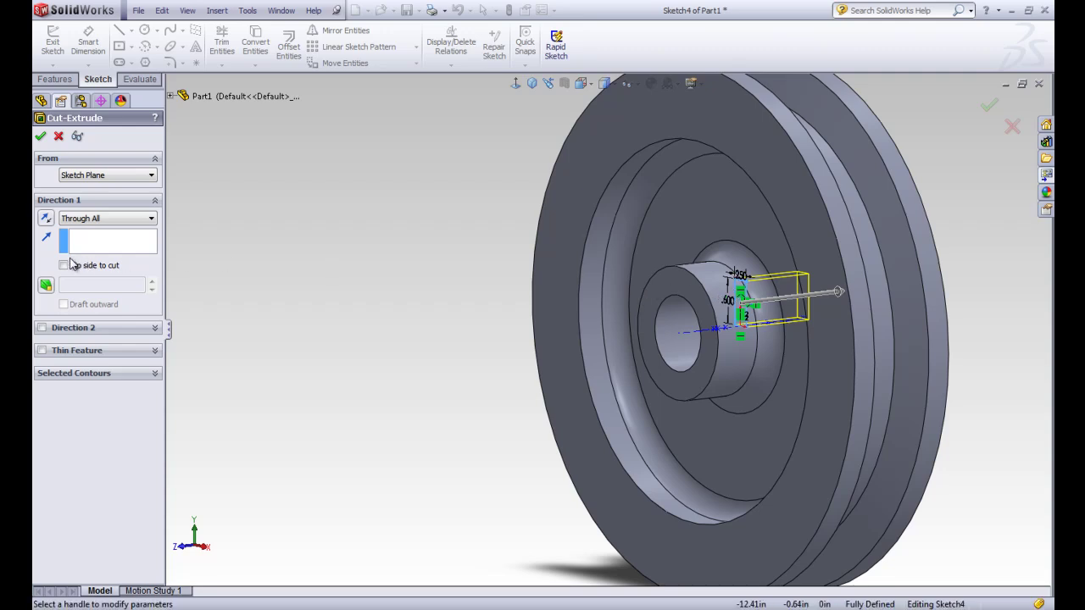
click(93, 222)
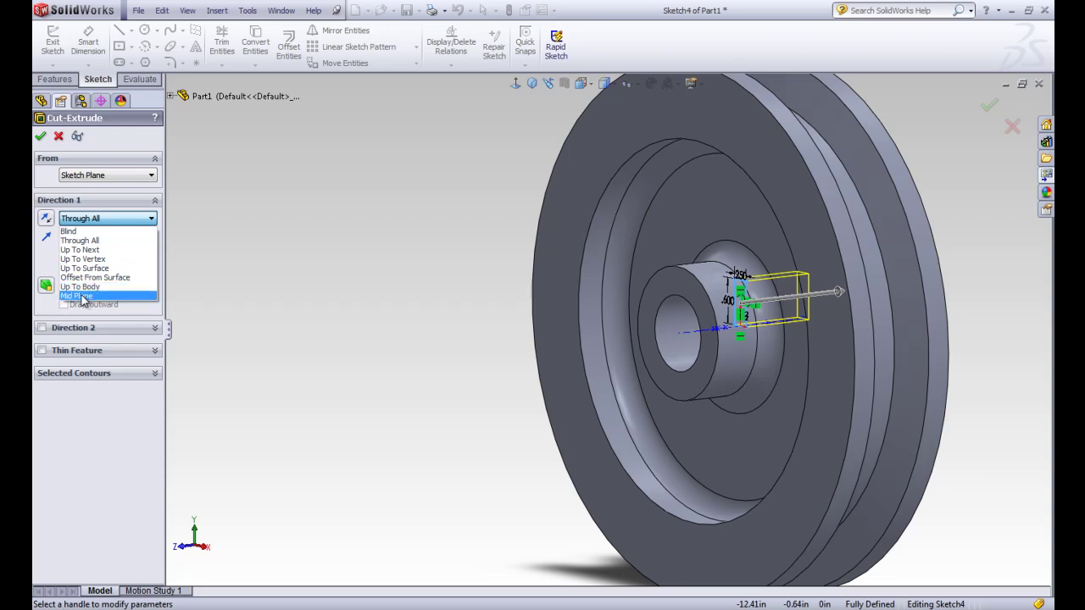
Switch the cut's end condition to Mid Plane and increase the depth to 2.70in
click(83, 296)
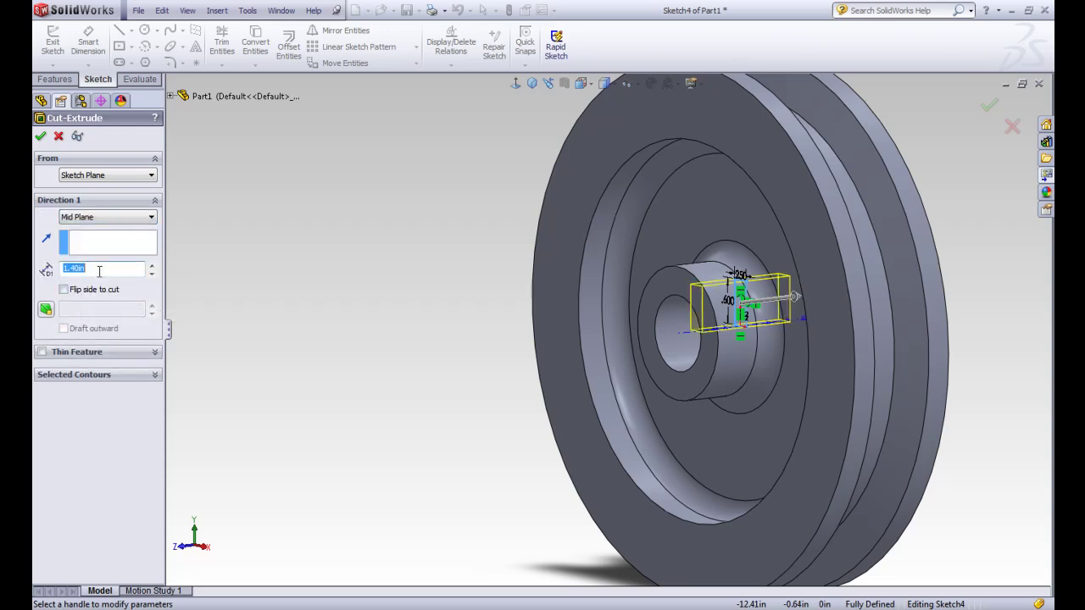
click(153, 266)
click(153, 266)
click(153, 266)
click(152, 267)
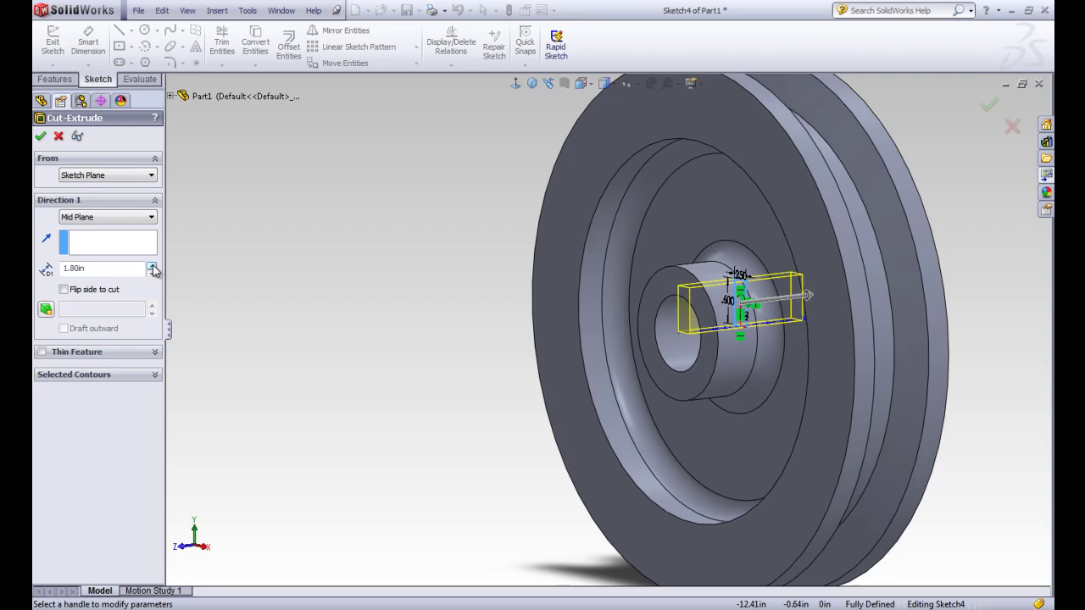
click(153, 266)
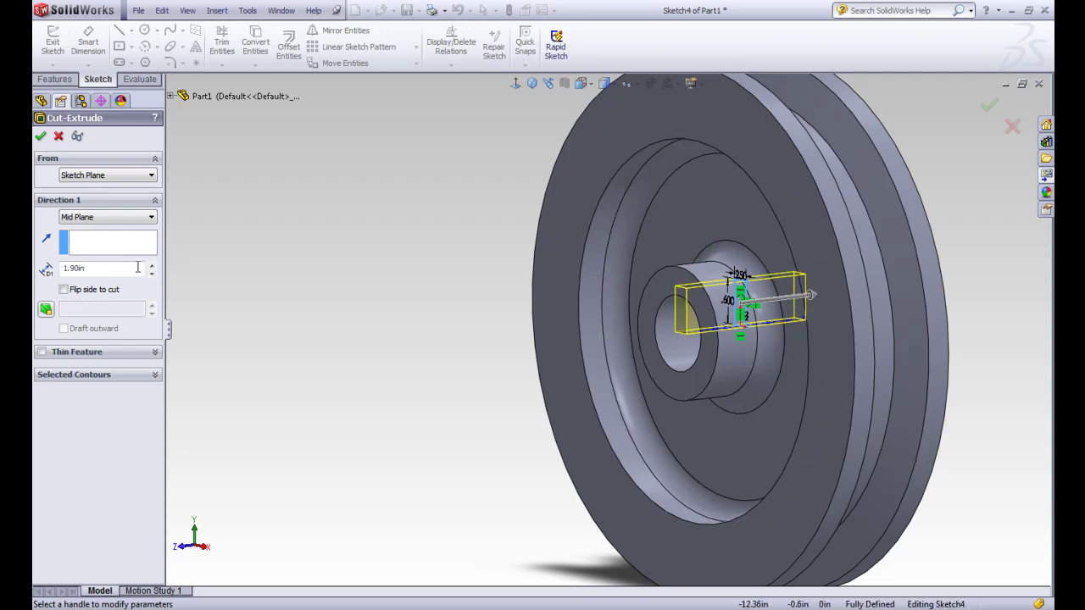
click(153, 267)
click(153, 267)
click(152, 267)
click(153, 267)
click(153, 268)
click(153, 267)
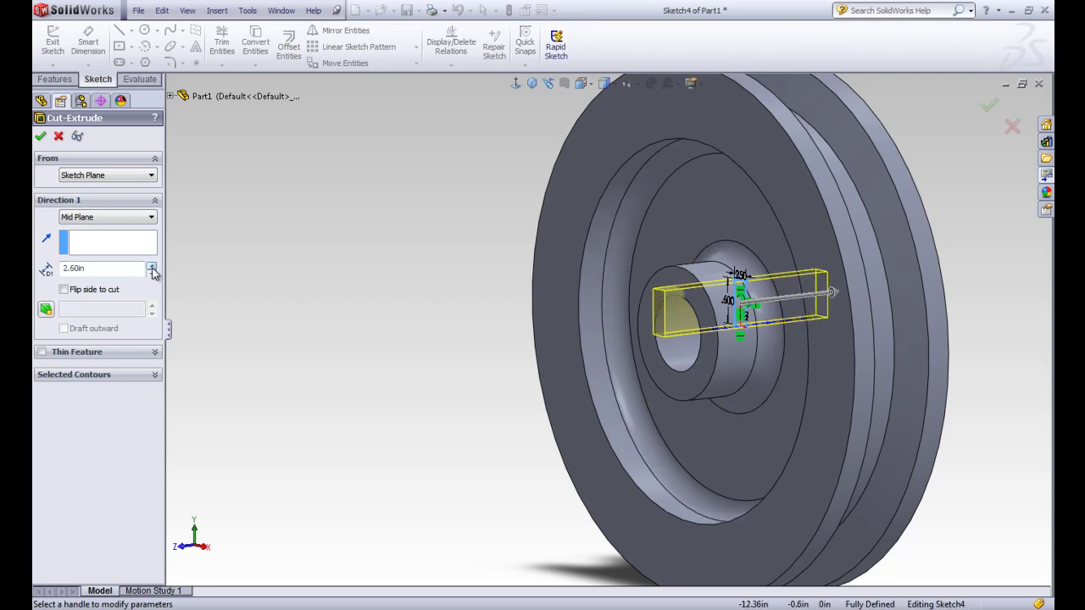
click(152, 267)
click(153, 267)
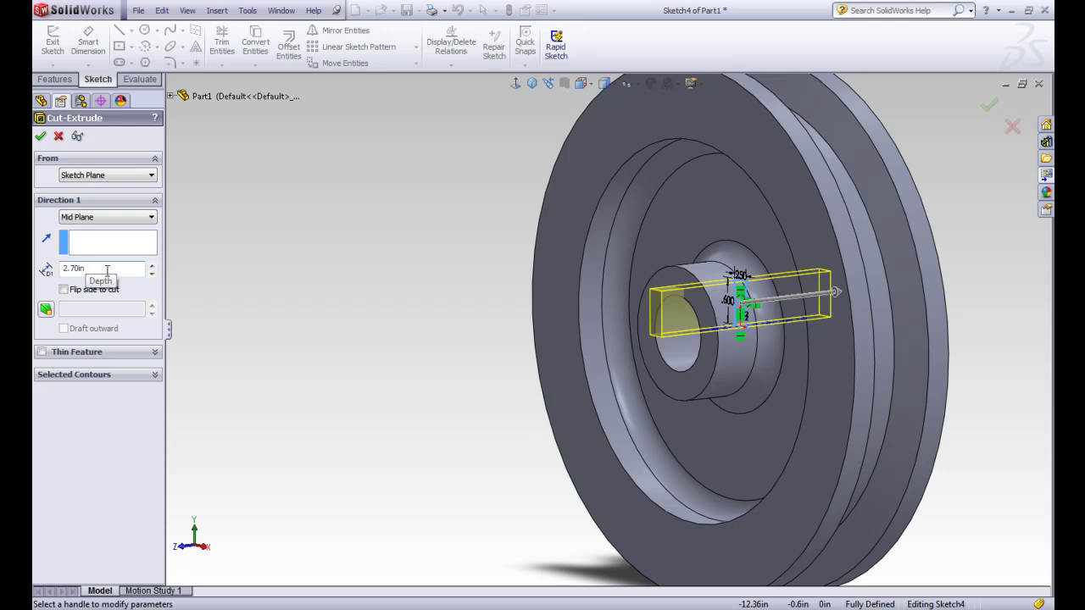
Adjust the Mid Plane depth up to 3.30in, then back down to 2.00in
click(151, 267)
click(152, 267)
click(152, 267)
click(152, 266)
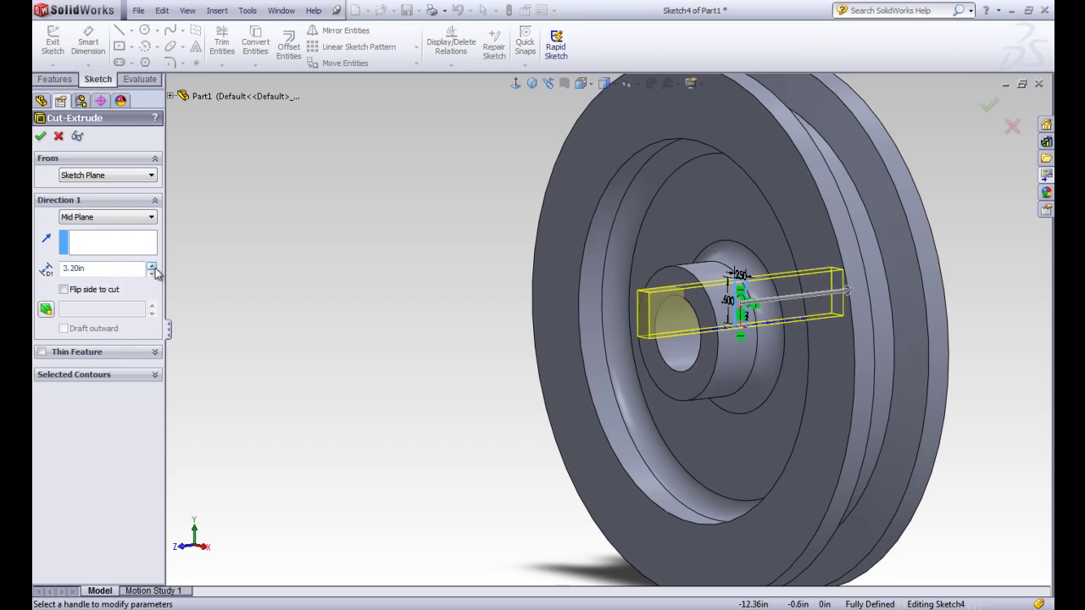
click(151, 266)
click(152, 266)
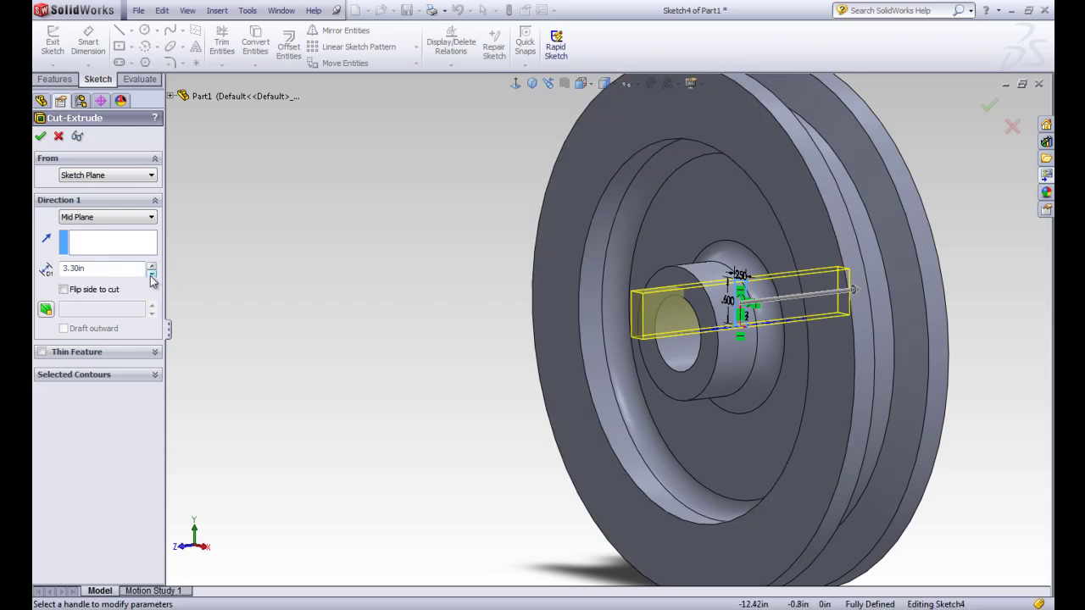
click(152, 273)
click(152, 273)
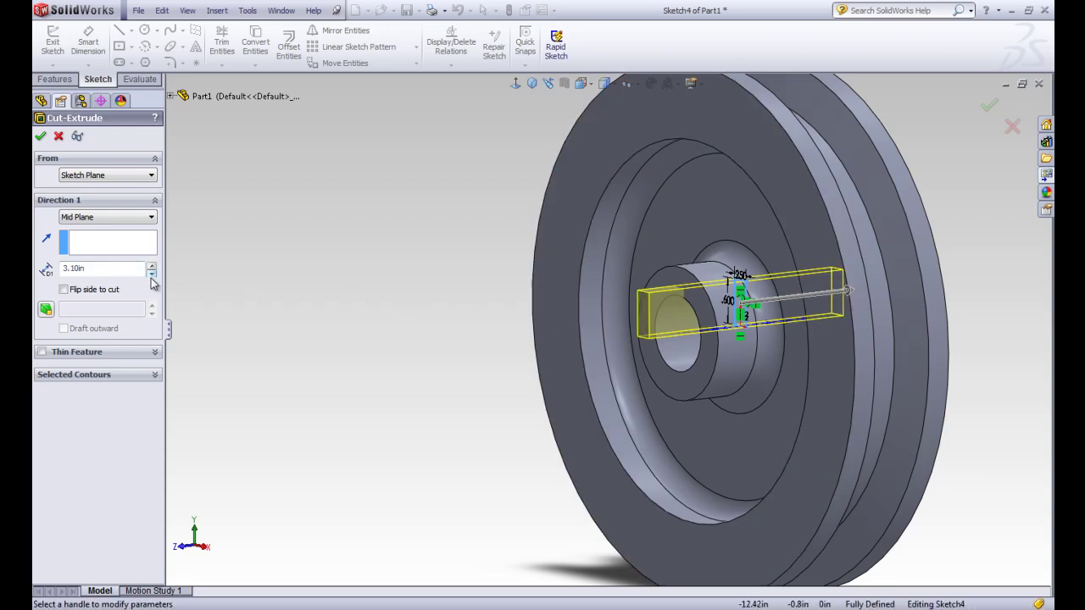
click(152, 273)
click(151, 273)
click(151, 273)
click(152, 273)
click(151, 273)
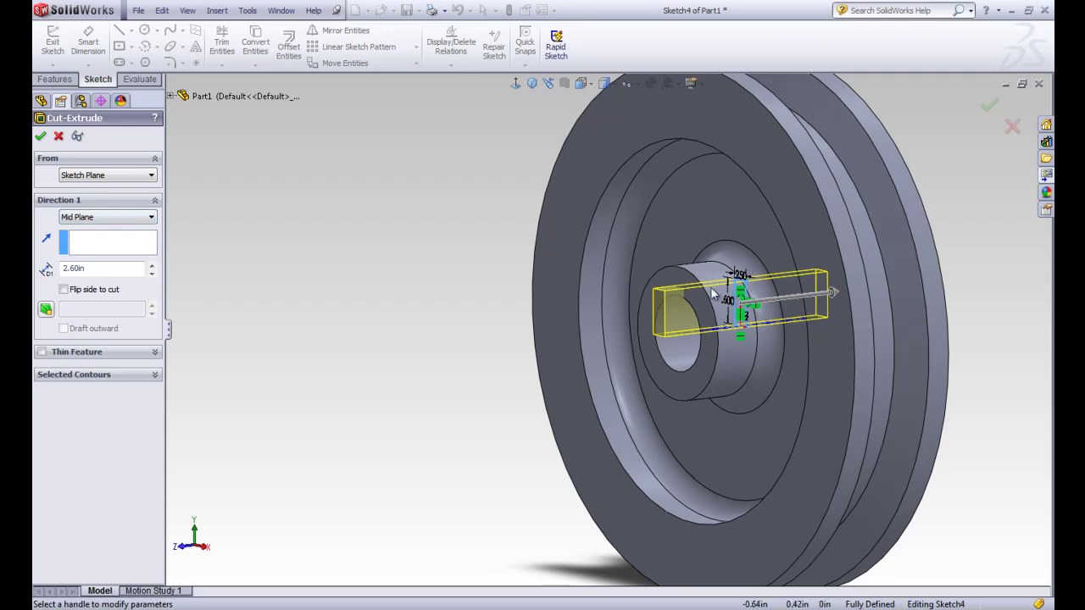
click(152, 276)
click(152, 276)
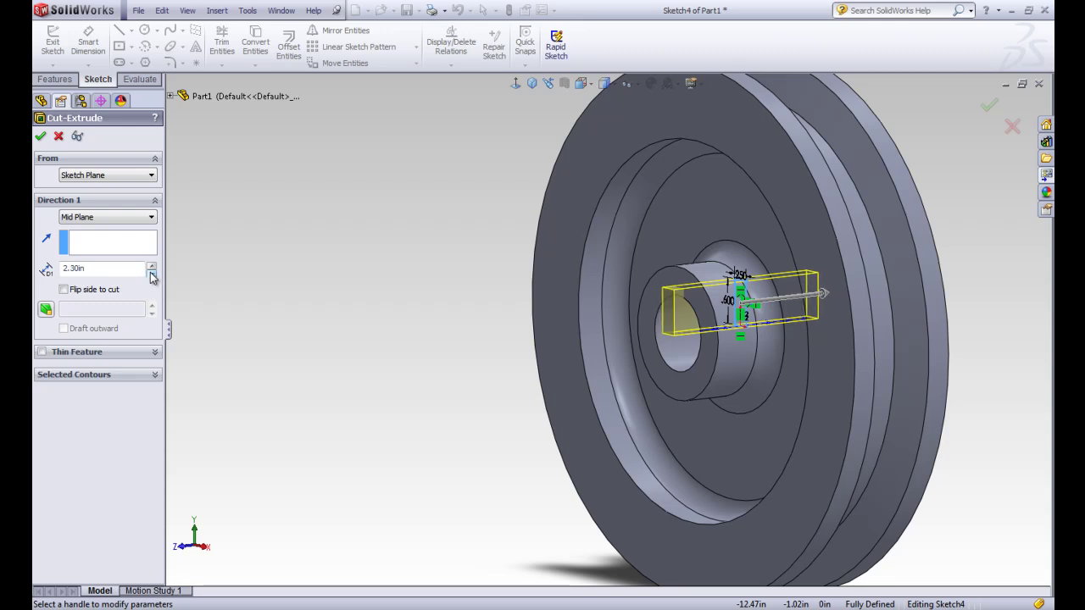
click(152, 277)
click(152, 276)
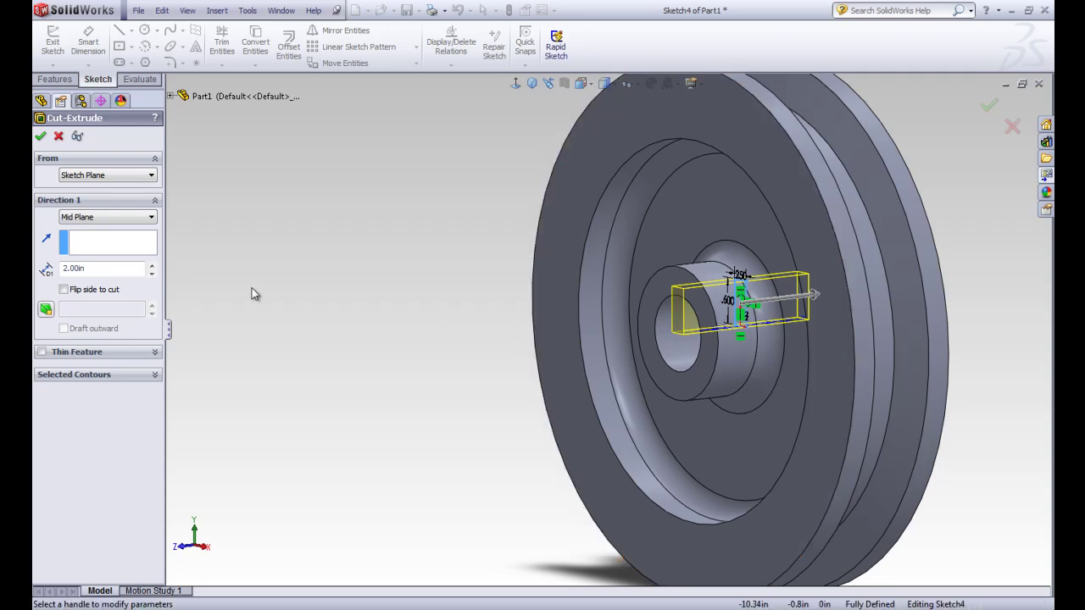
Set Direction 1 to Through All and enable a second cut direction
click(140, 219)
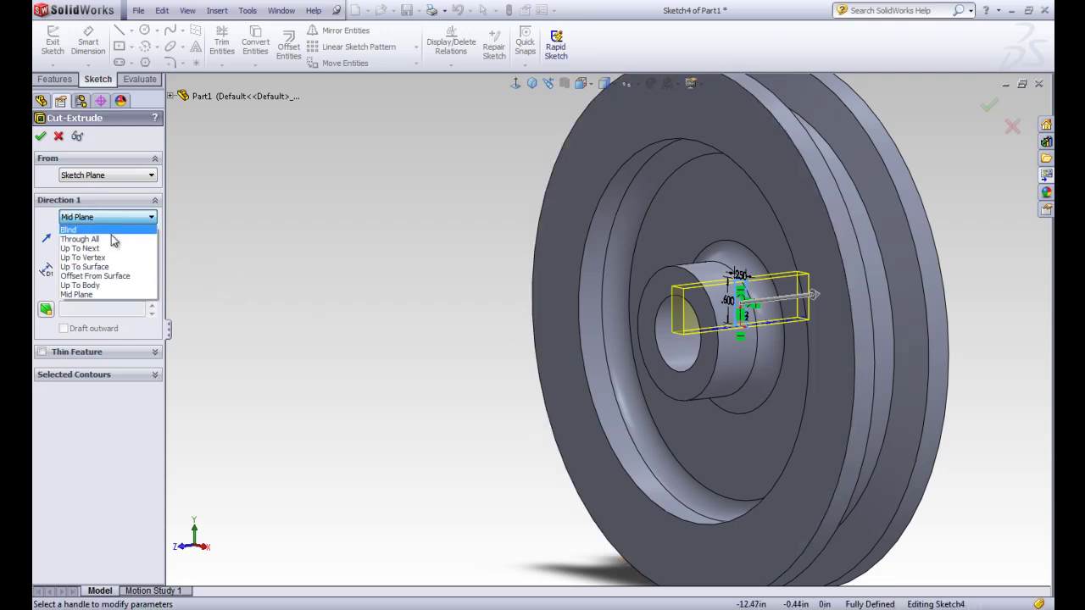
click(110, 240)
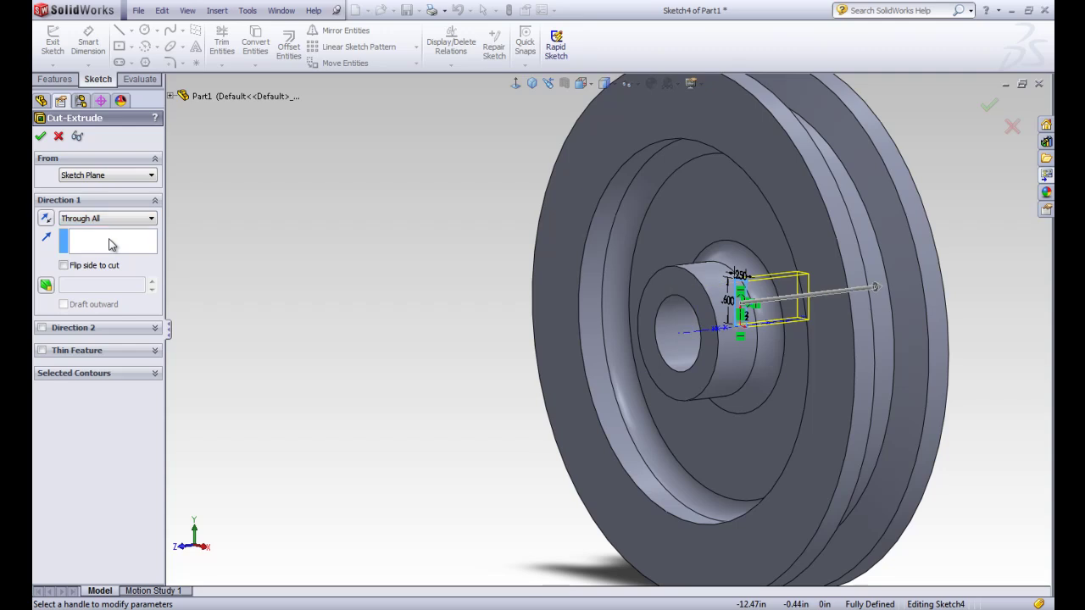
click(42, 328)
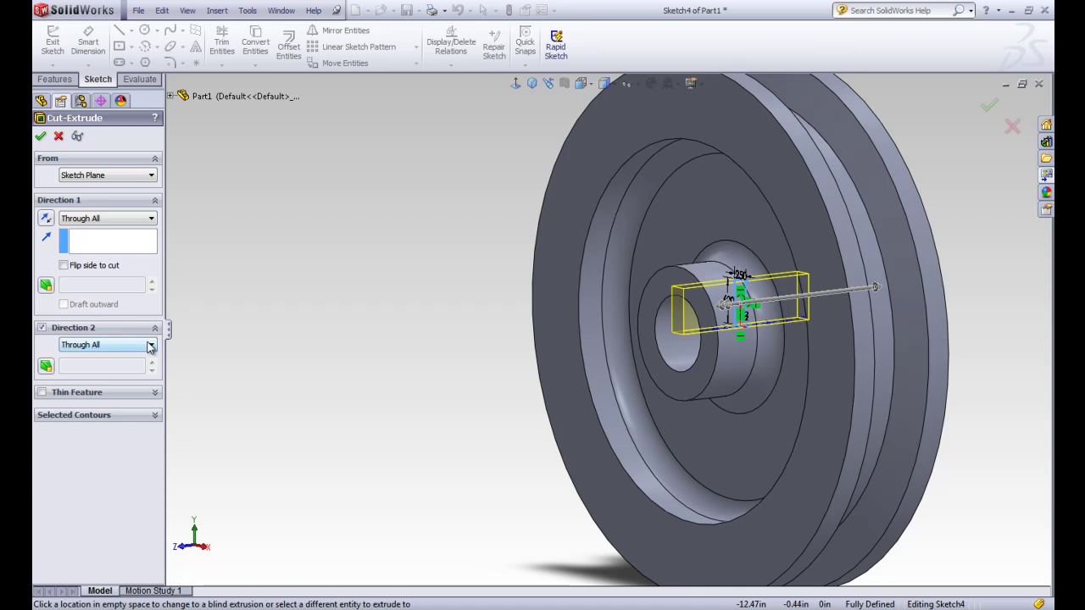
click(139, 348)
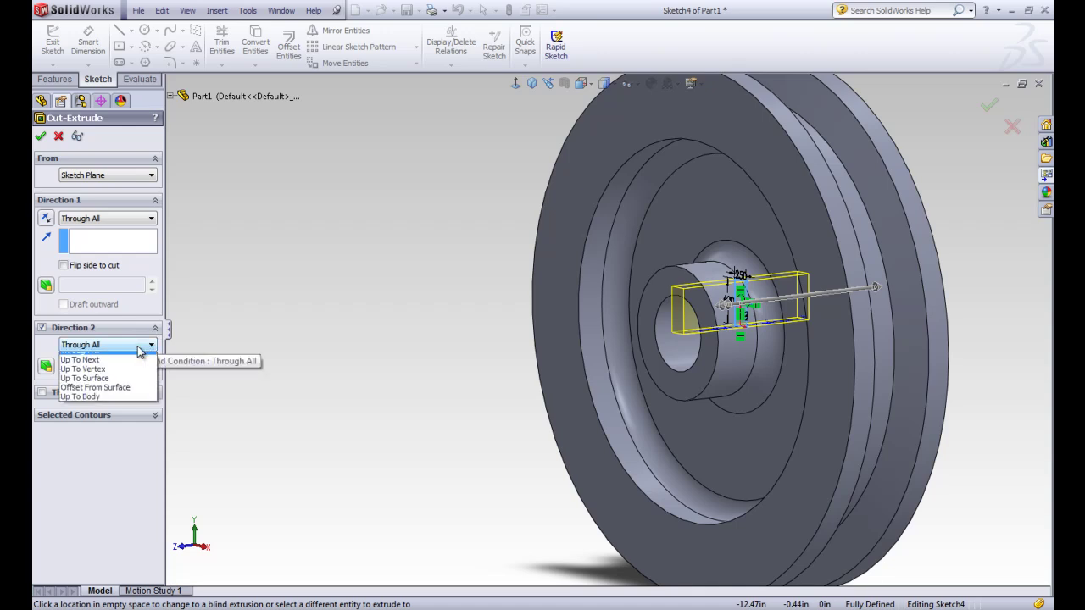
click(139, 349)
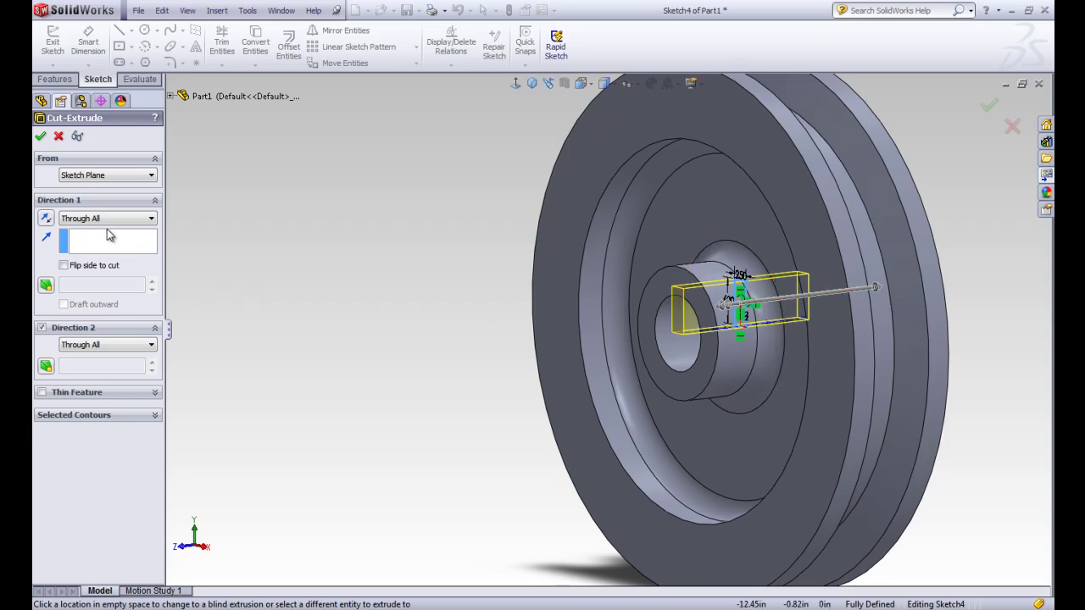
Set Direction 2 to Through All and apply the cut as Cut-Extrude1
click(91, 347)
click(88, 359)
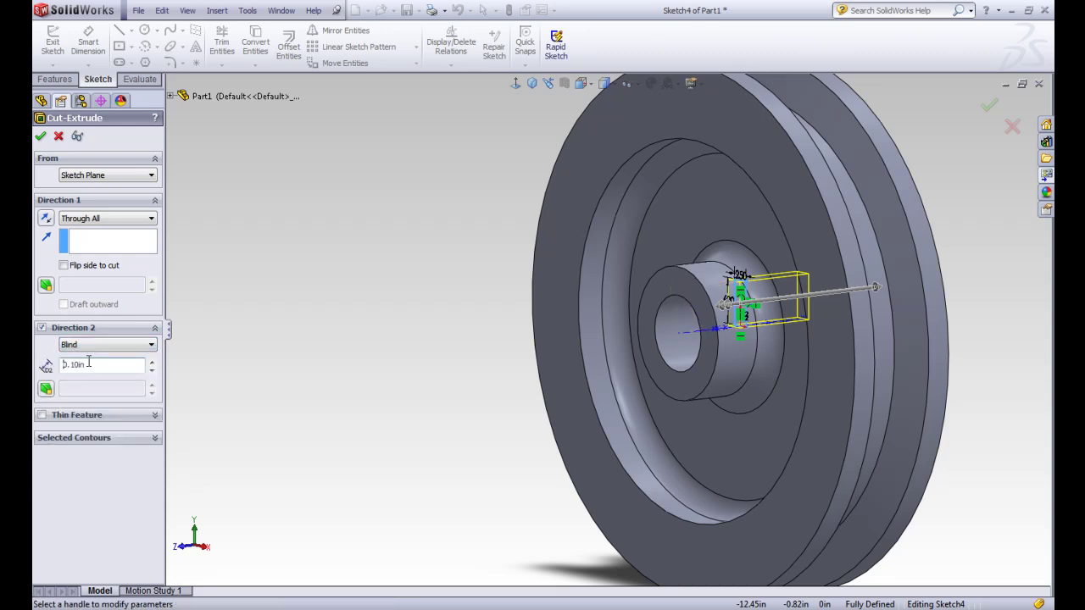
click(151, 372)
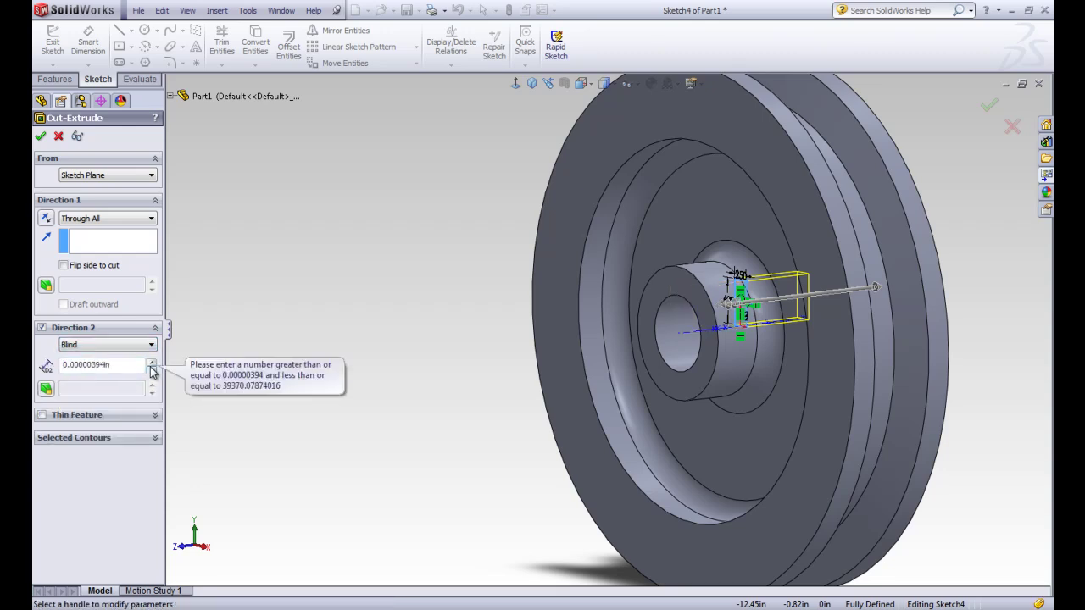
click(151, 362)
click(151, 362)
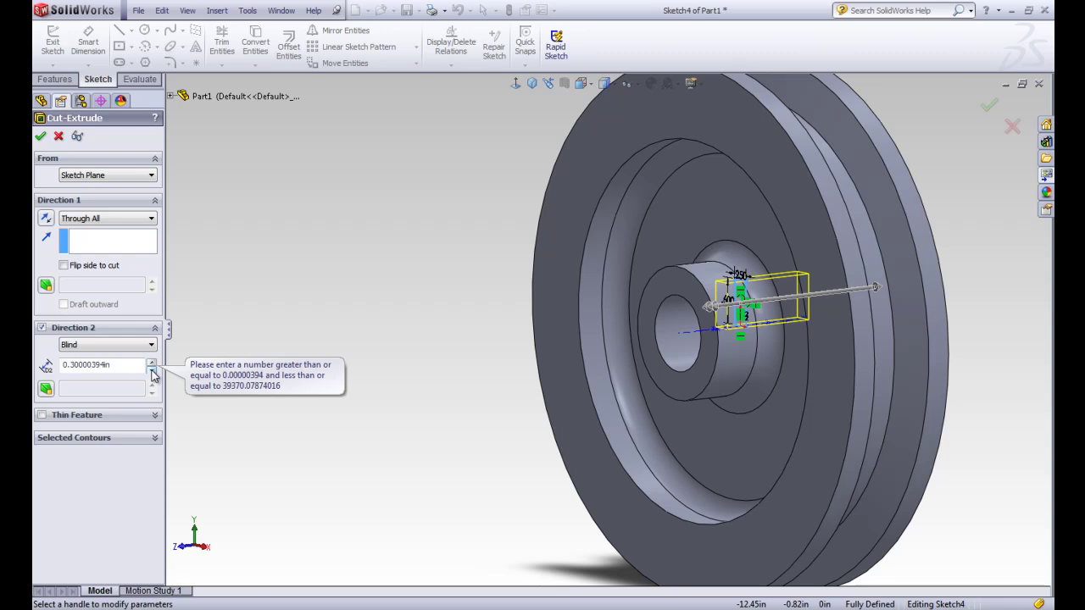
click(151, 372)
click(151, 373)
click(124, 348)
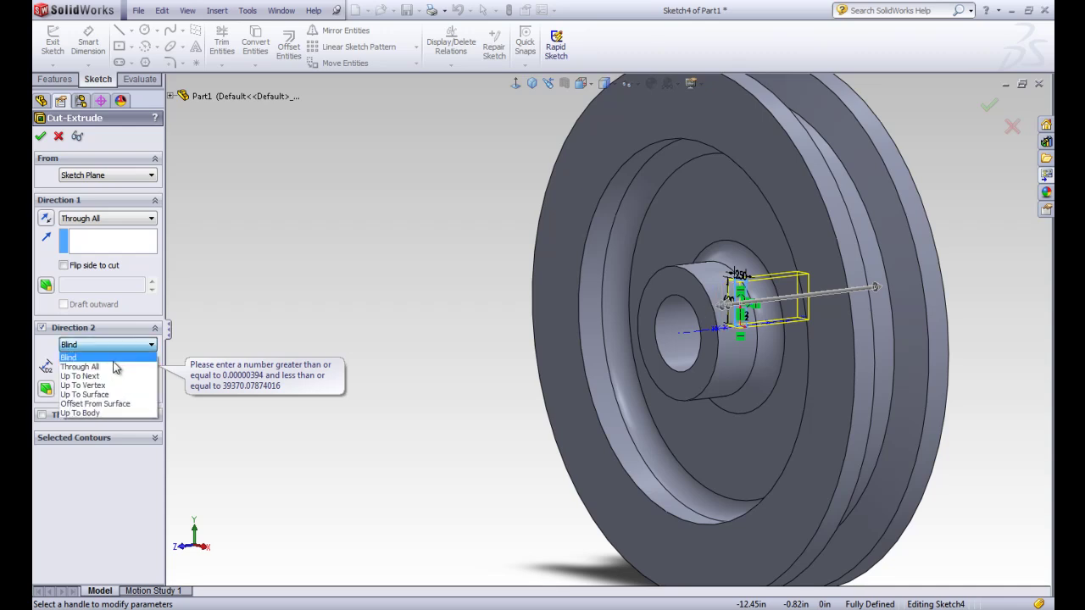
click(102, 368)
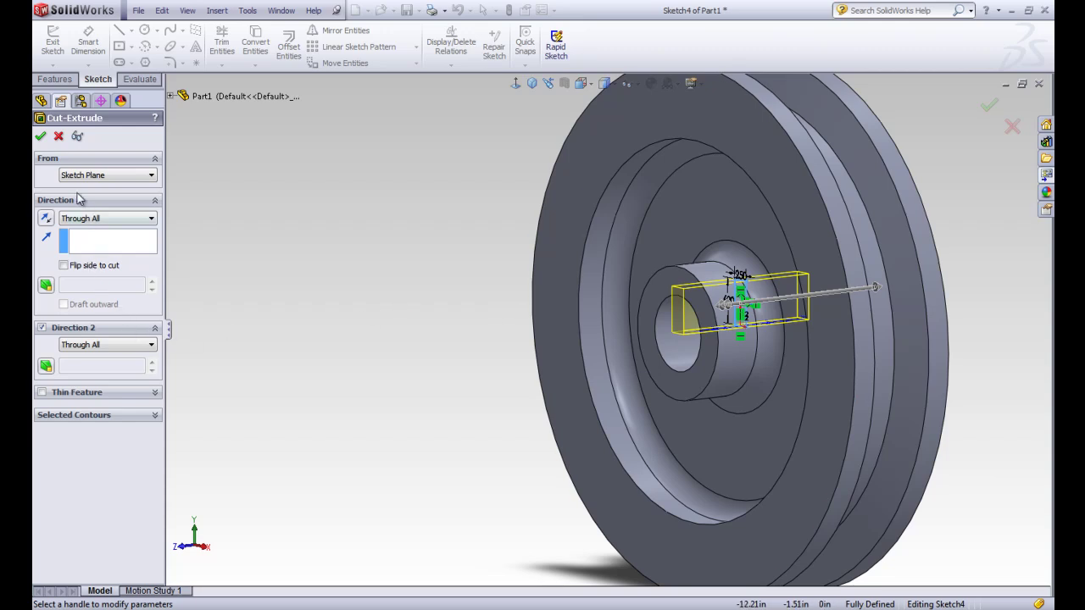
click(41, 139)
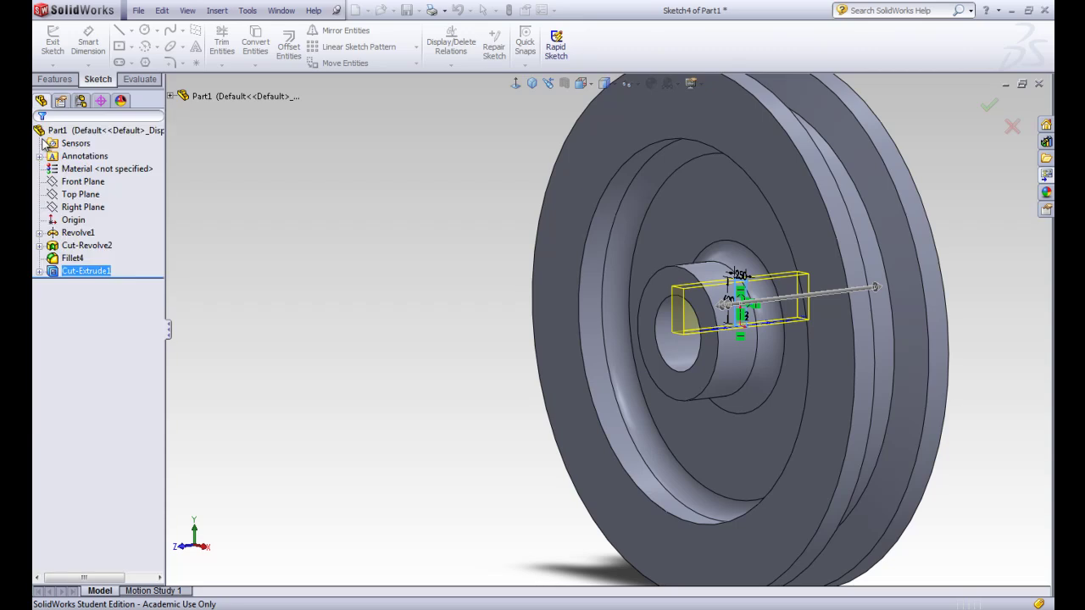
Leave the keyway sketch editor
middle_drag(402, 262, 438, 281)
scroll(847, 269, down, 3)
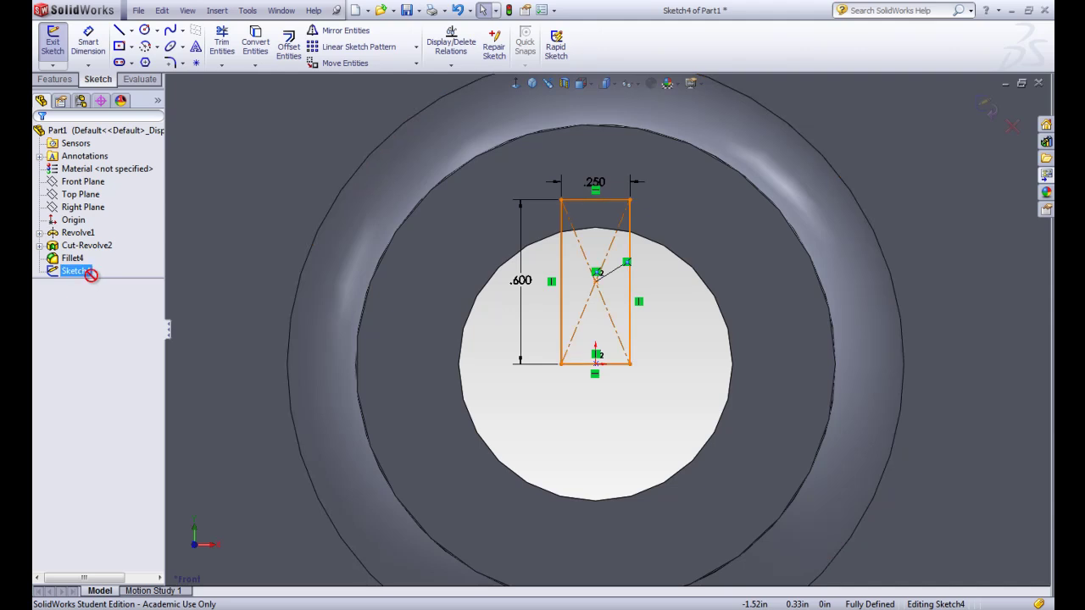
click(53, 43)
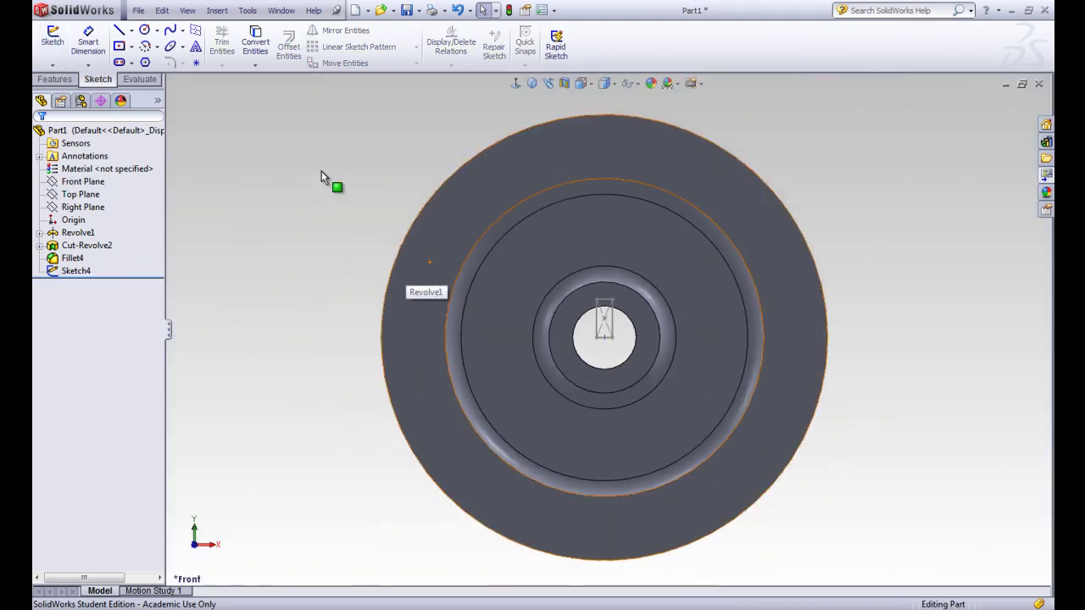
Create an Extruded Cut from Sketch4 with a Through All end condition
click(54, 79)
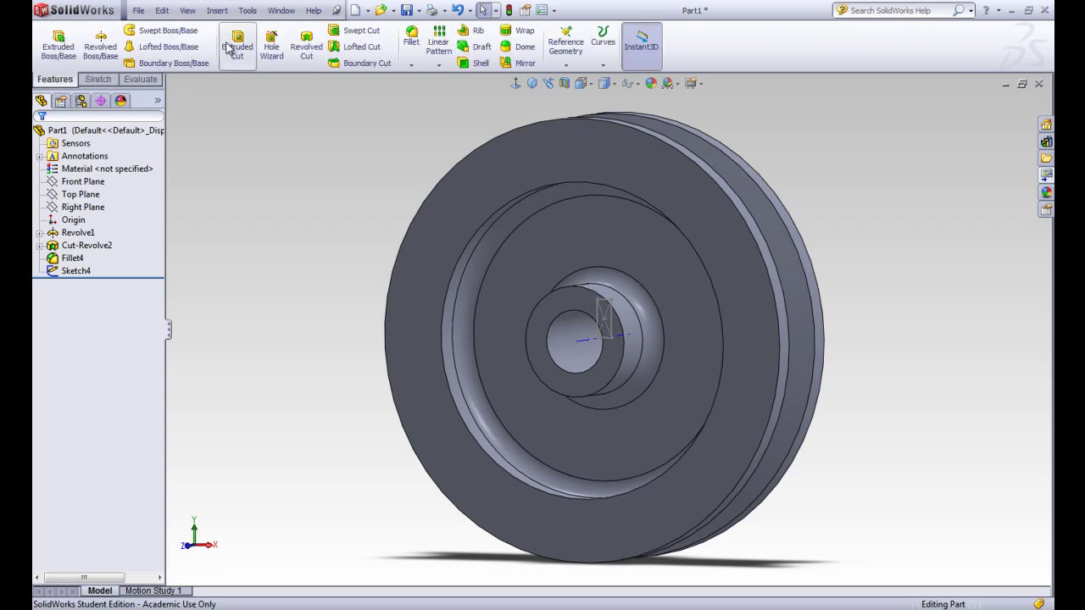
click(229, 47)
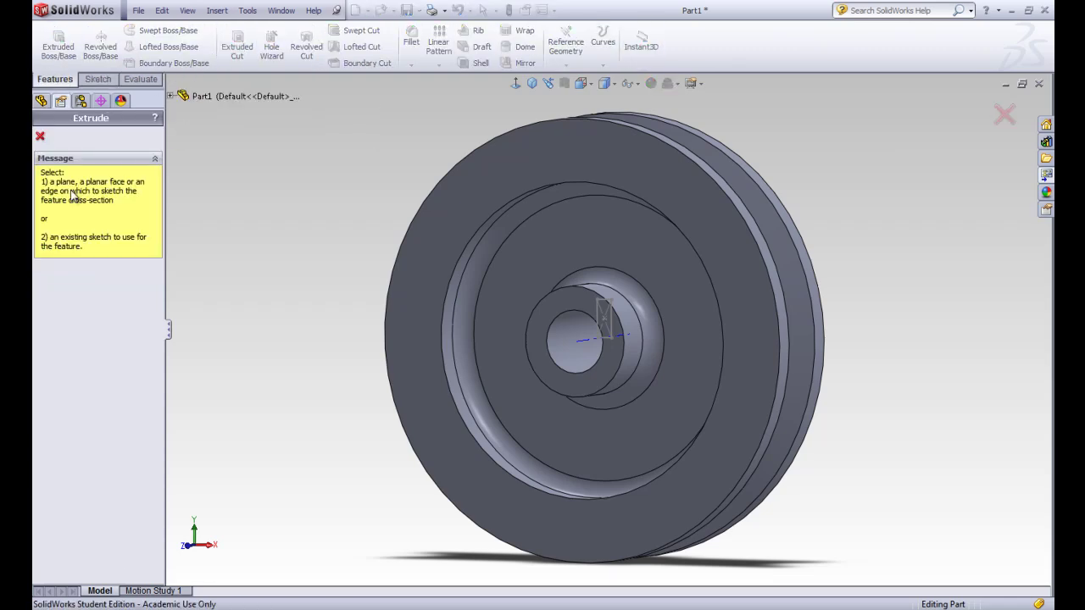
click(172, 100)
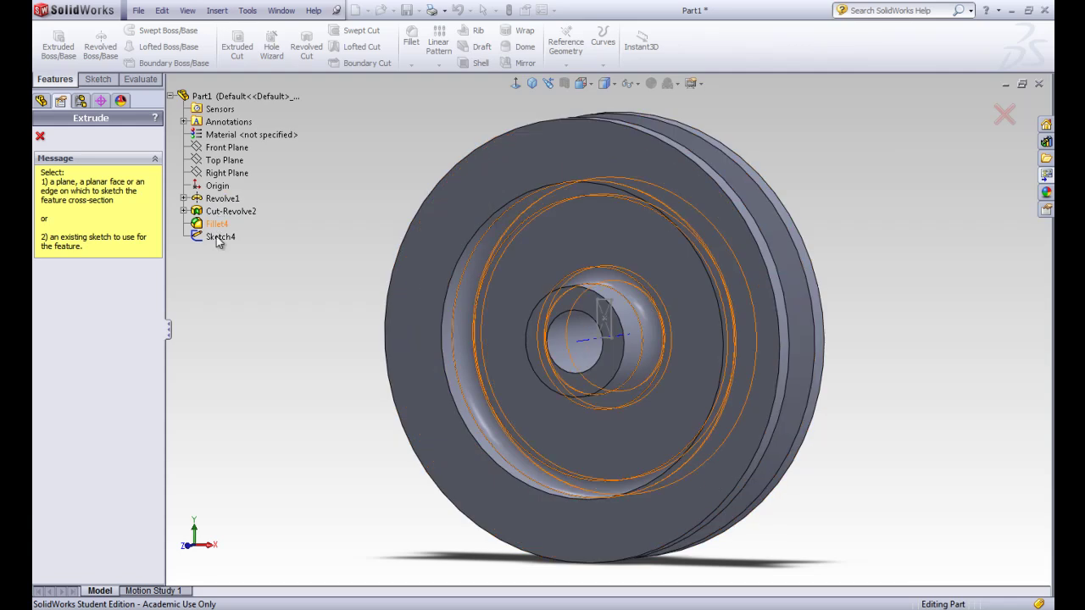
click(220, 236)
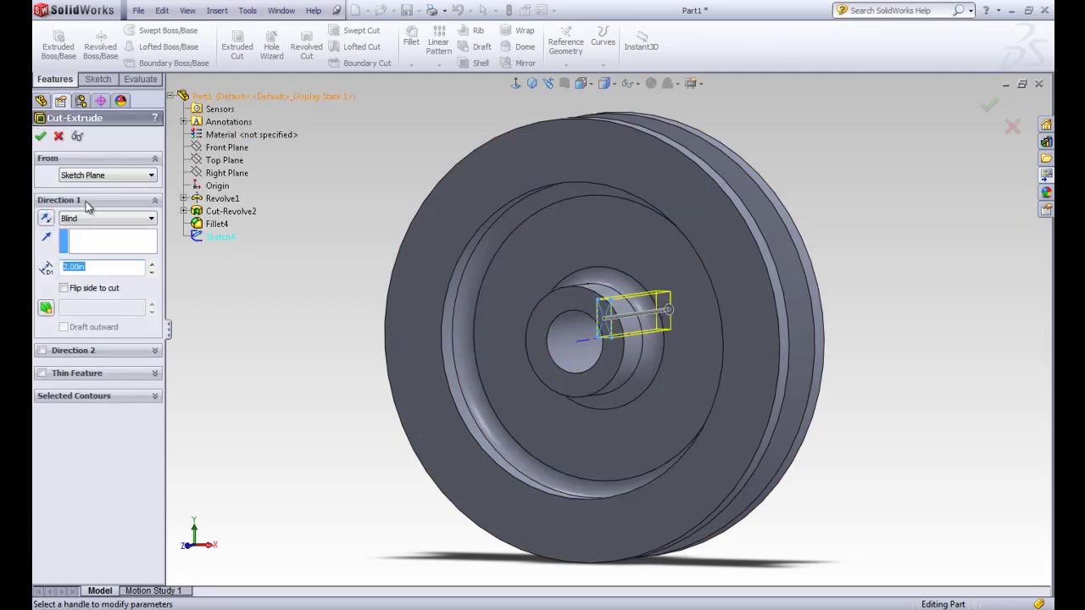
click(85, 220)
click(89, 241)
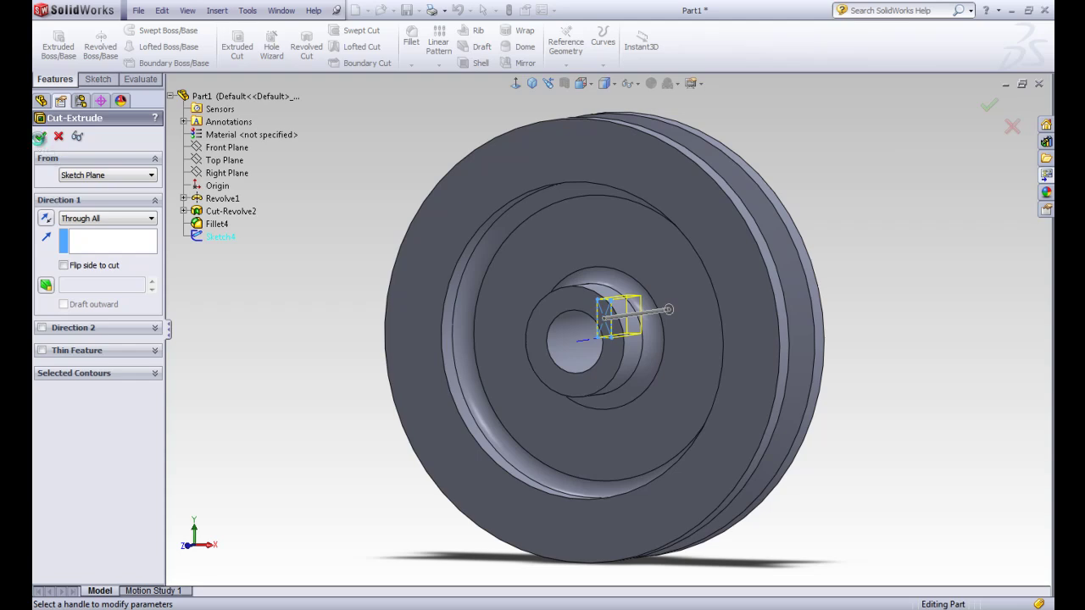
click(39, 136)
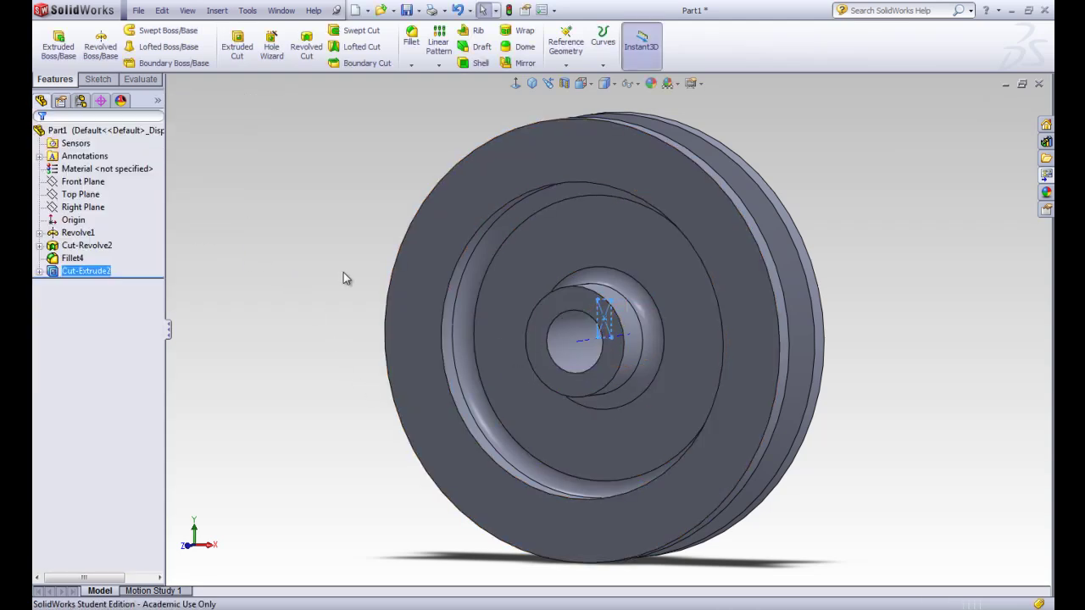
Change Sketch4's sketch plane from the Front Plane to the hub's front face
middle_drag(554, 309, 385, 271)
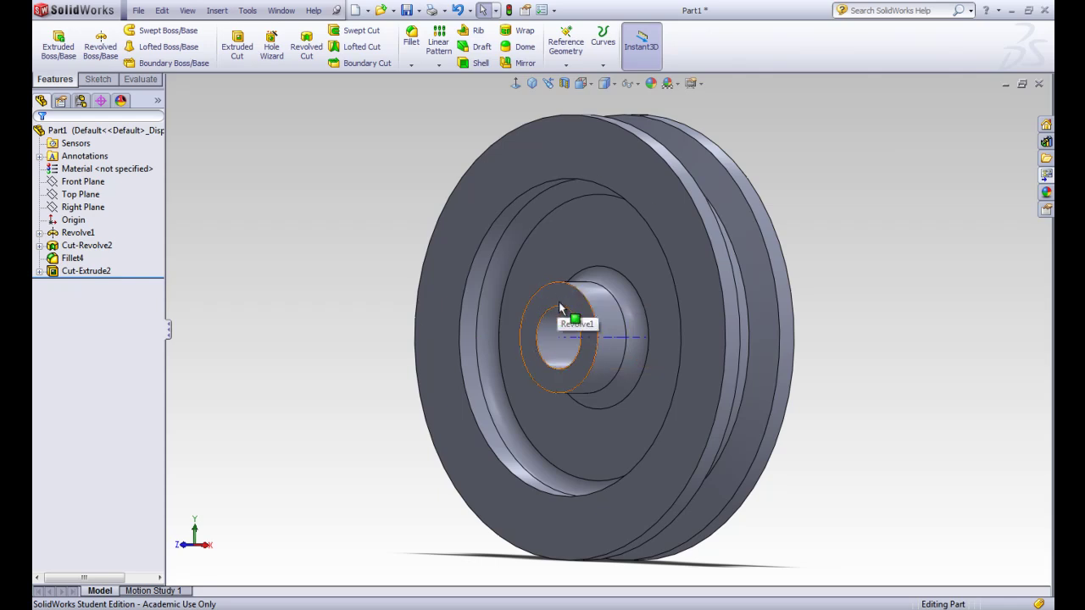
click(56, 272)
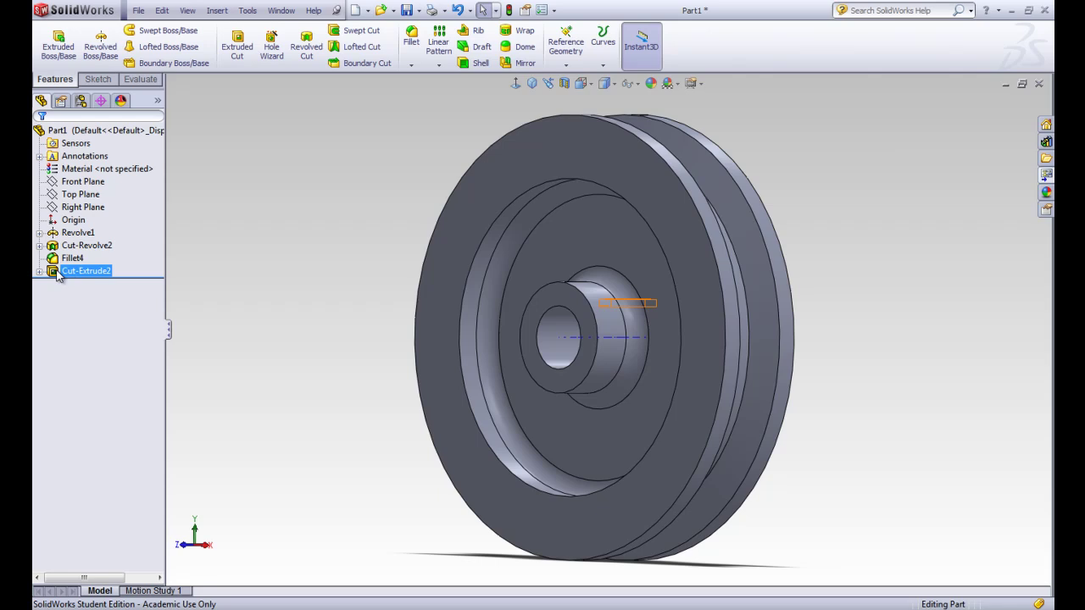
click(42, 279)
click(40, 272)
click(70, 286)
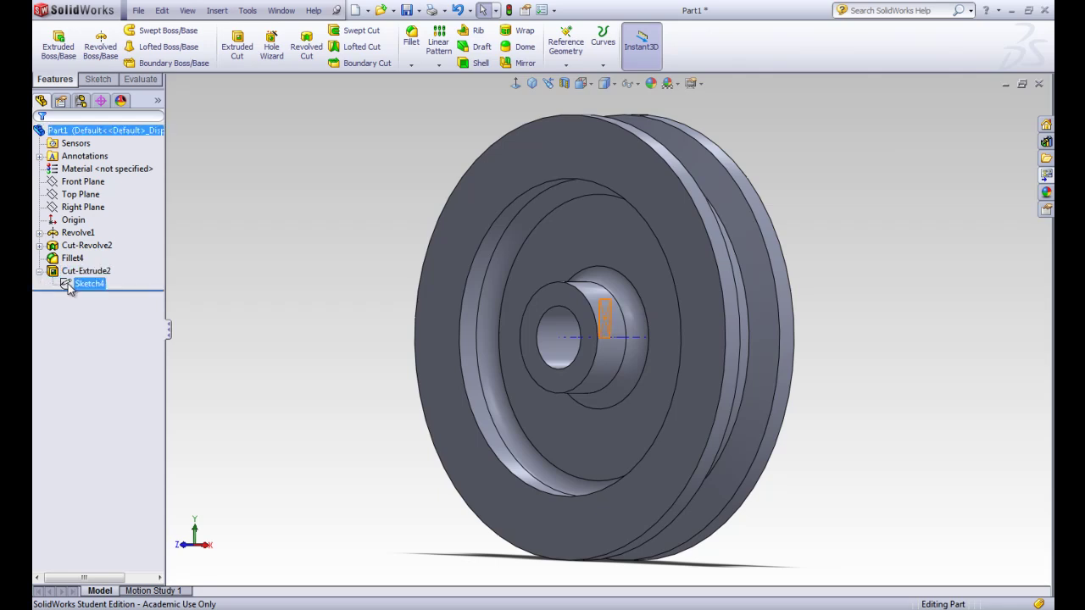
click(69, 286)
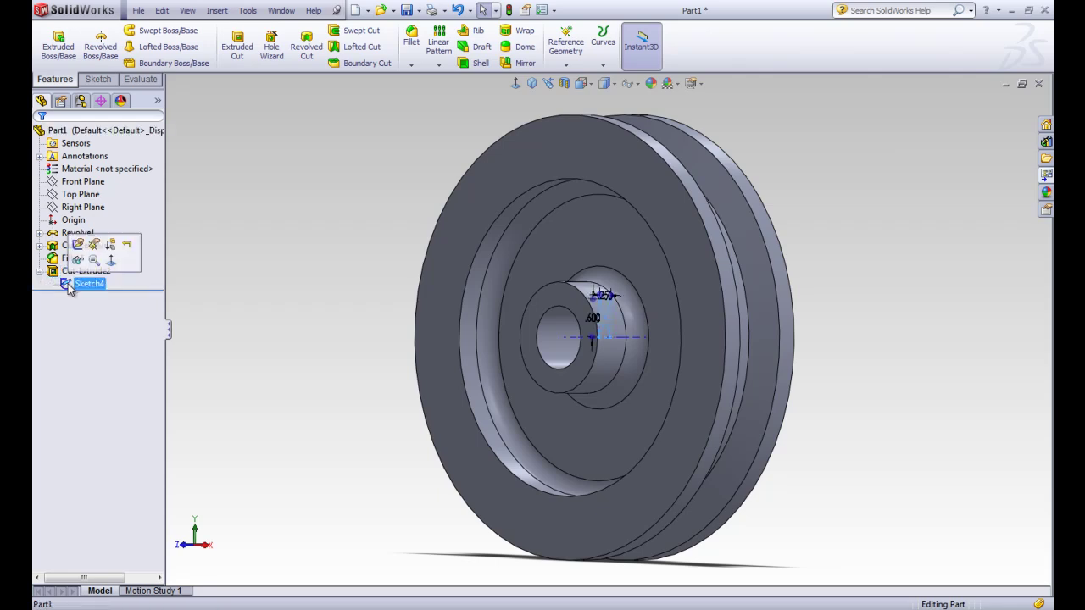
click(94, 245)
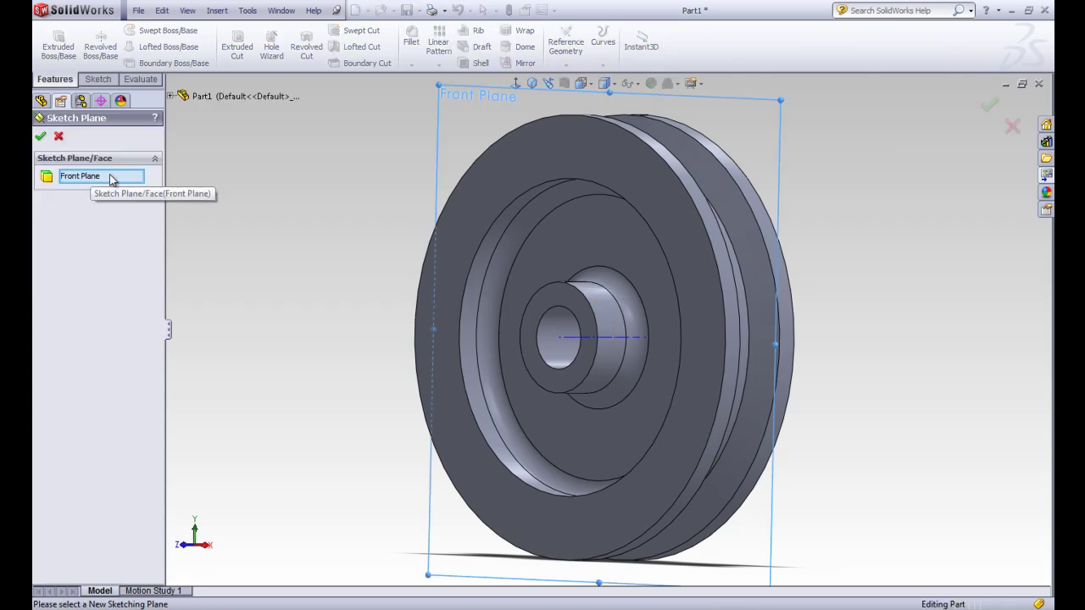
click(116, 178)
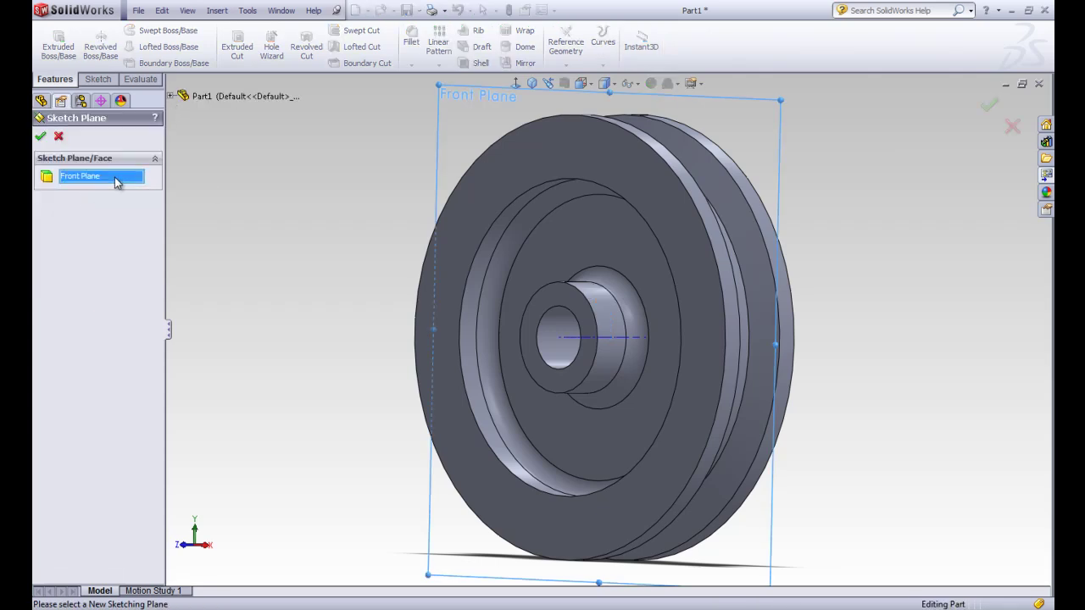
click(563, 301)
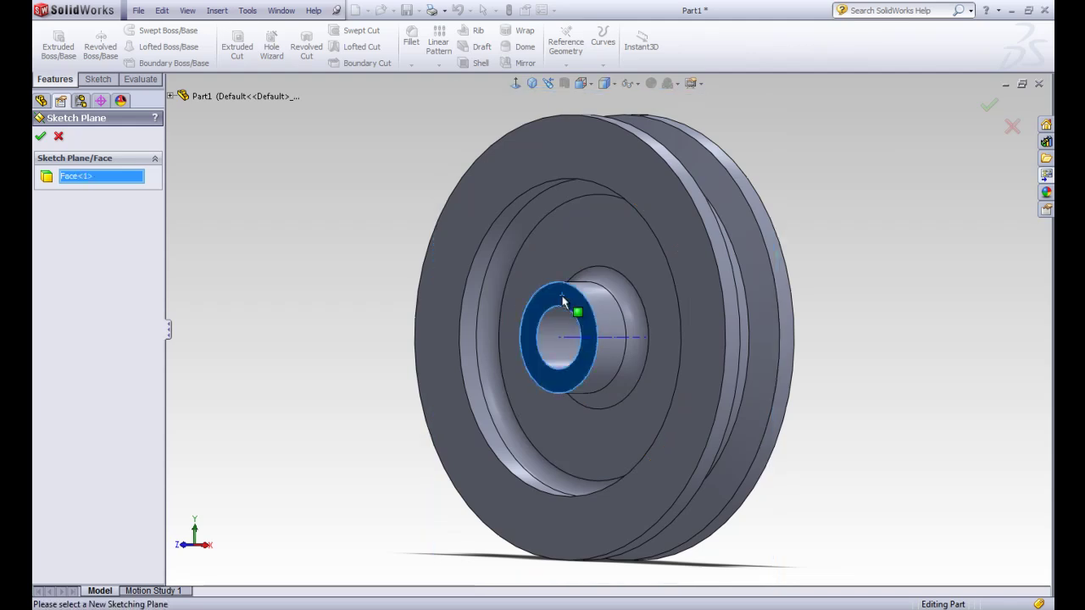
click(41, 138)
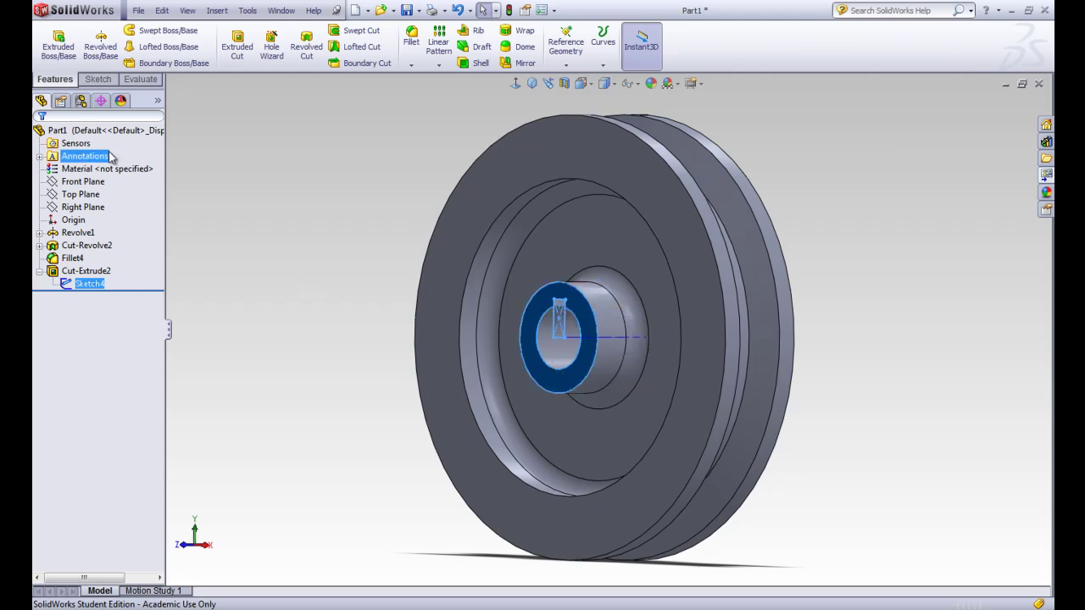
click(285, 242)
click(101, 271)
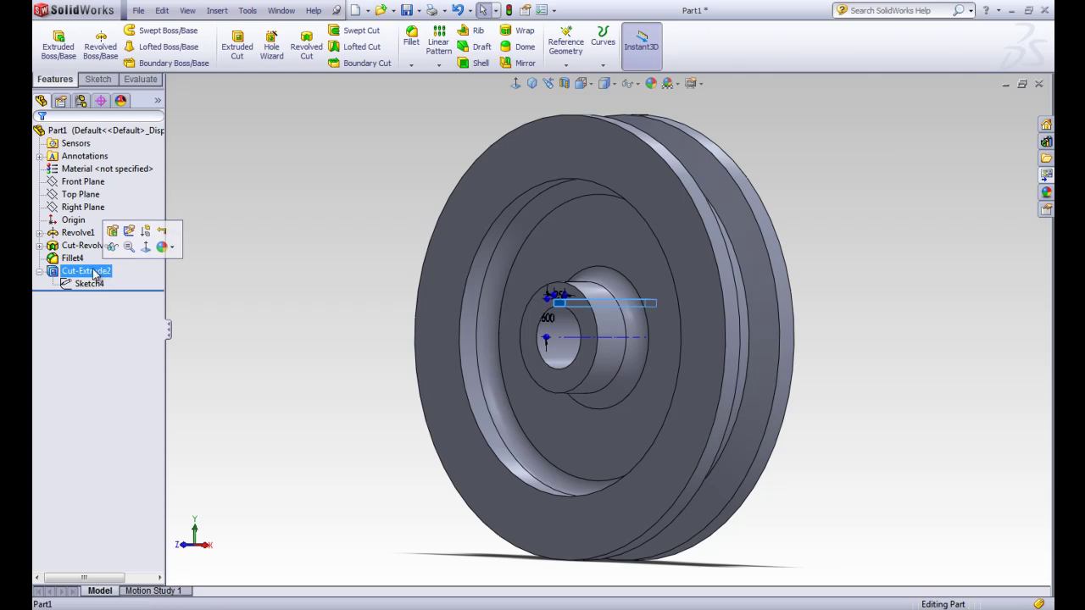
click(339, 252)
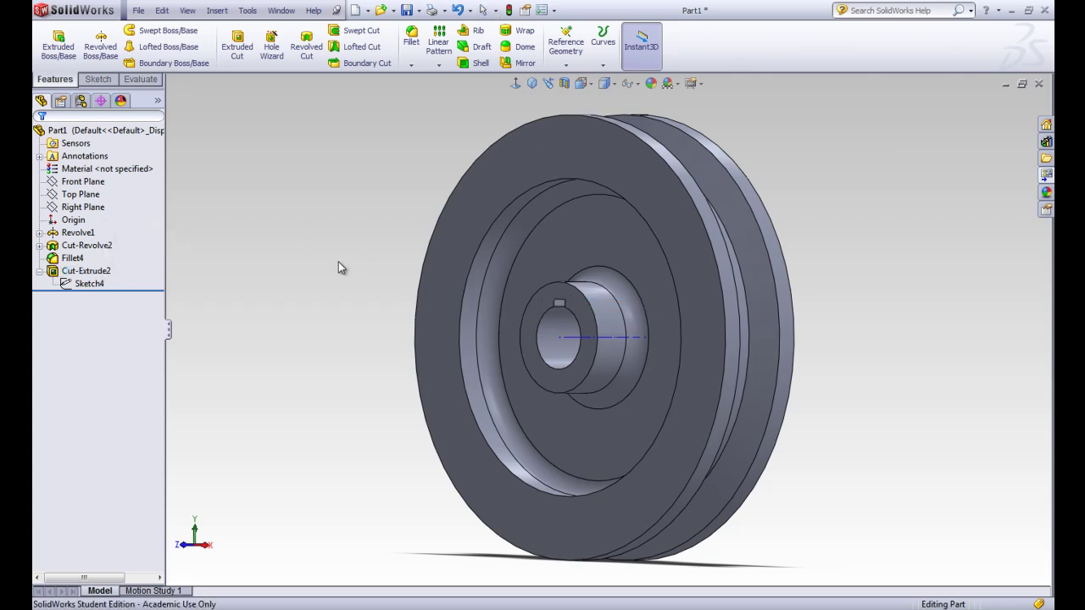
middle_drag(338, 268, 569, 327)
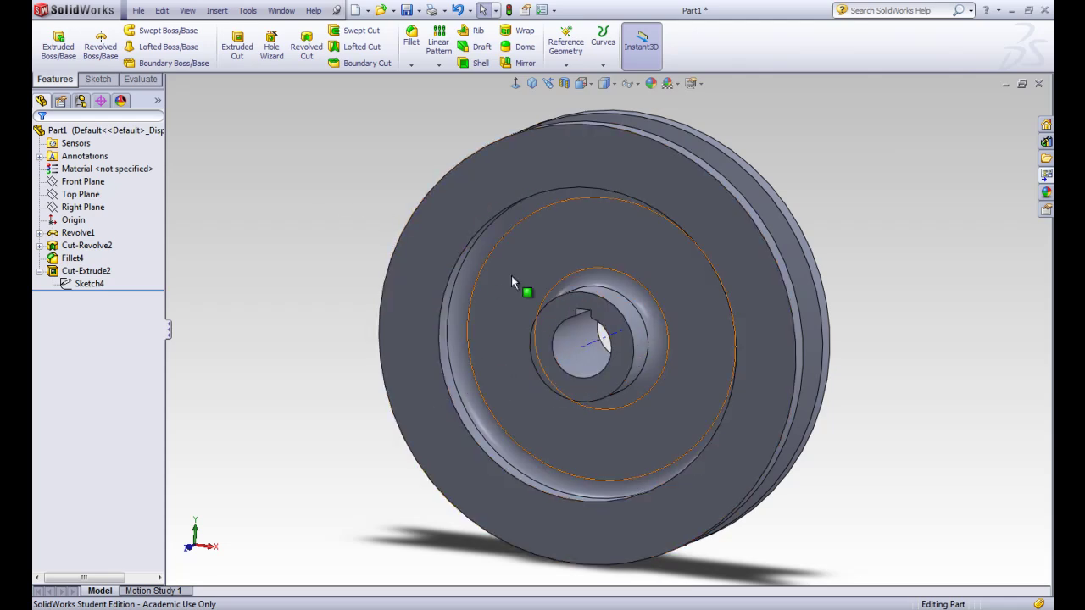
scroll(522, 282, down, 2)
mouse_move(317, 233)
middle_down()
mouse_move(351, 207)
mouse_move(327, 227)
middle_up()
scroll(613, 364, up, 3)
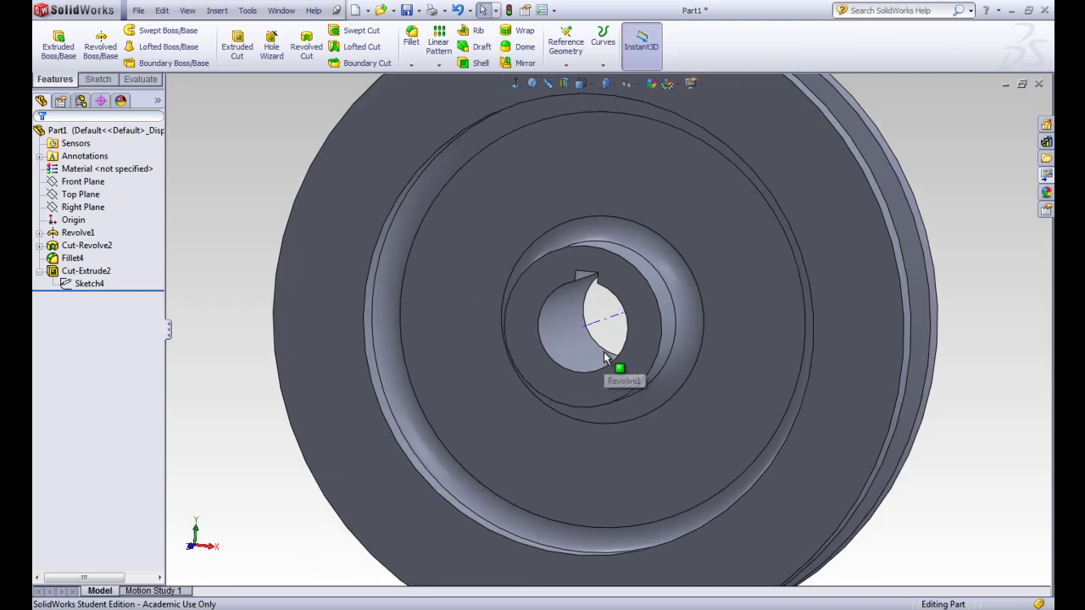
scroll(604, 335, down, 3)
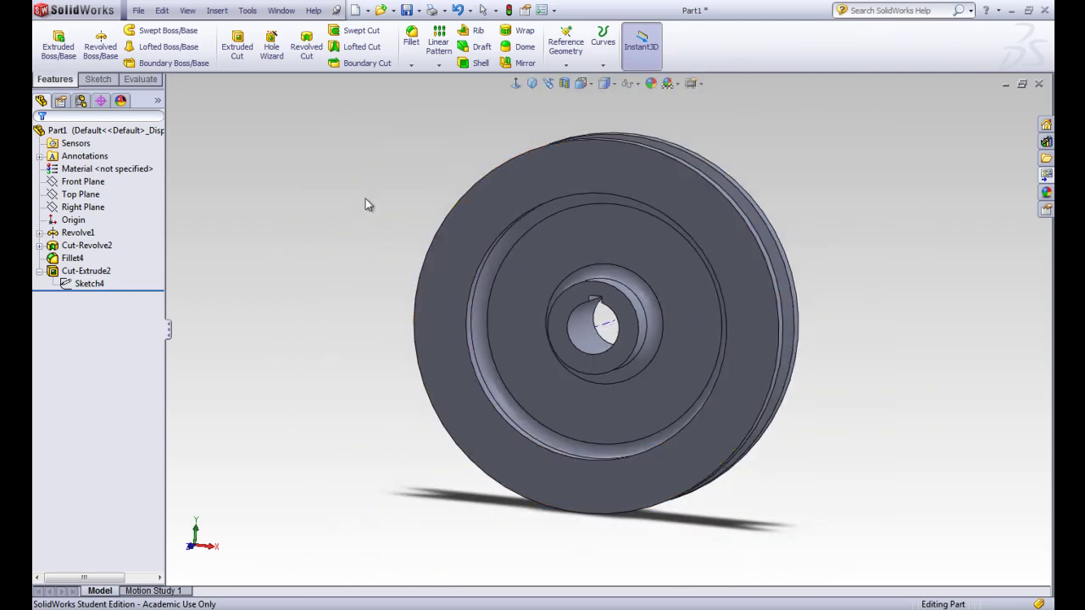
middle_drag(365, 200, 332, 222)
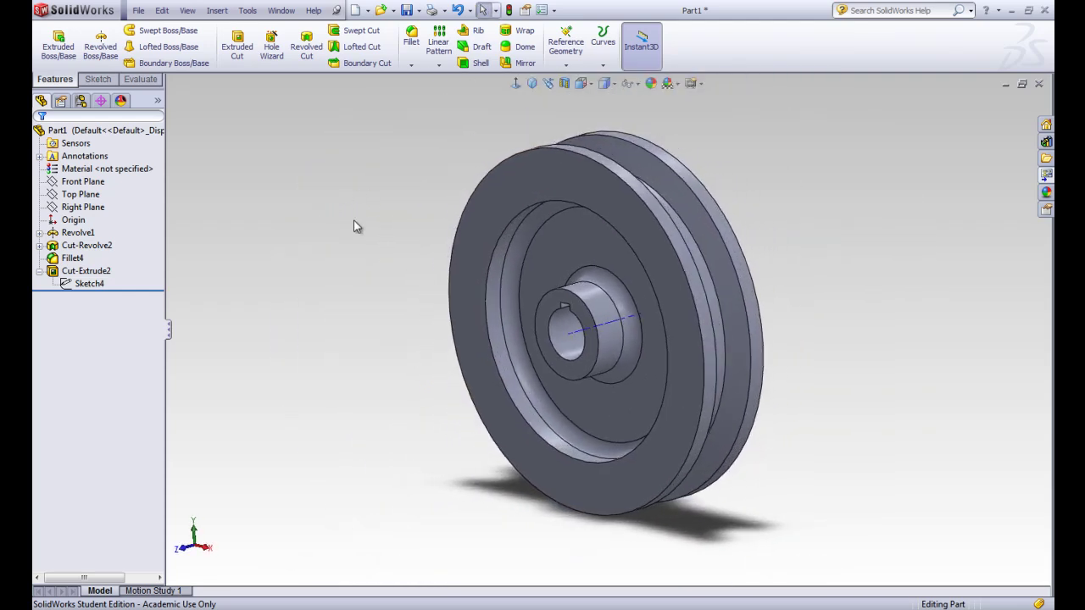